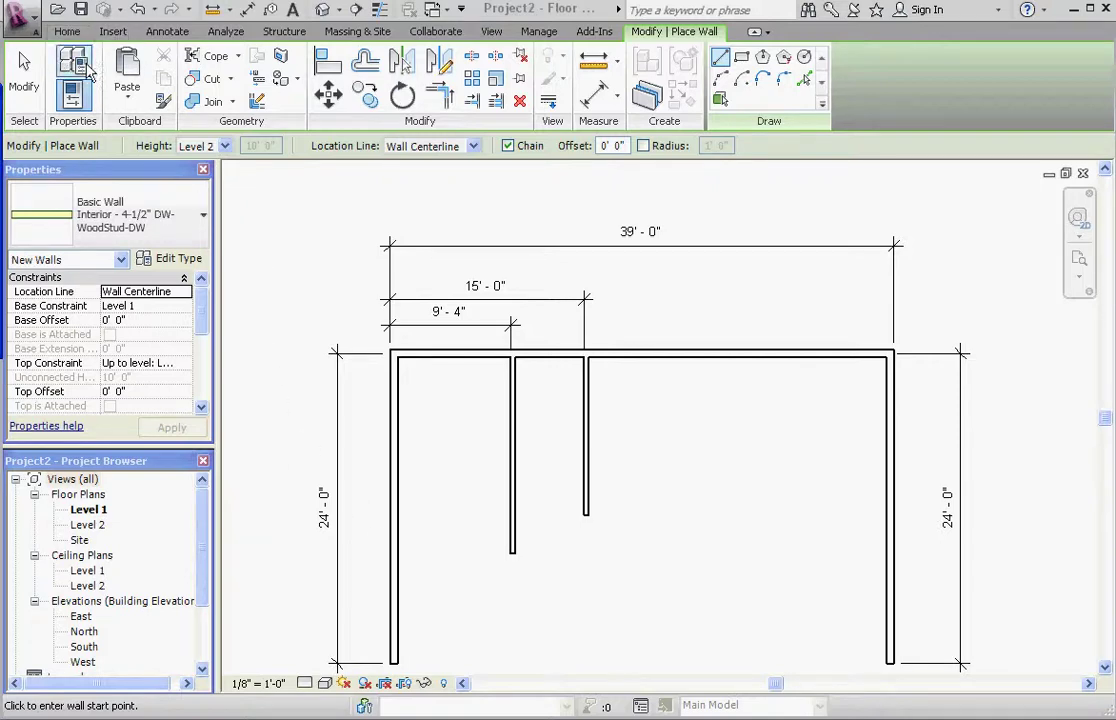
# Step: Restart the Wall tool, then choose to save the project from the save reminder
pyautogui.click(67, 31)
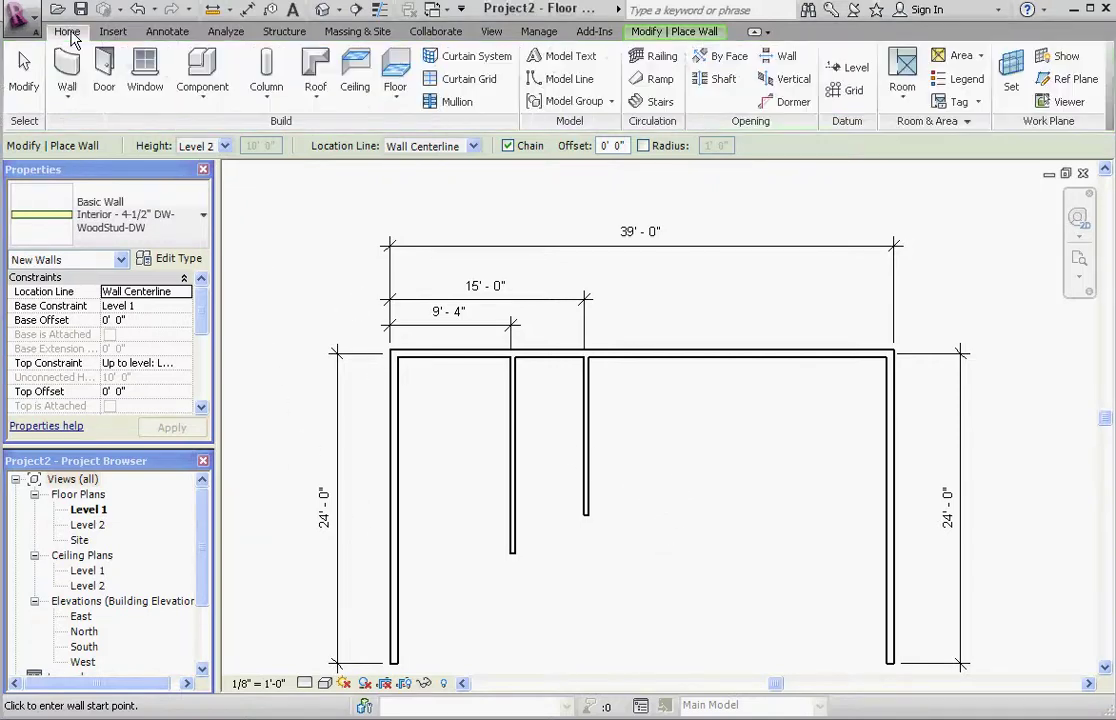
pyautogui.click(74, 66)
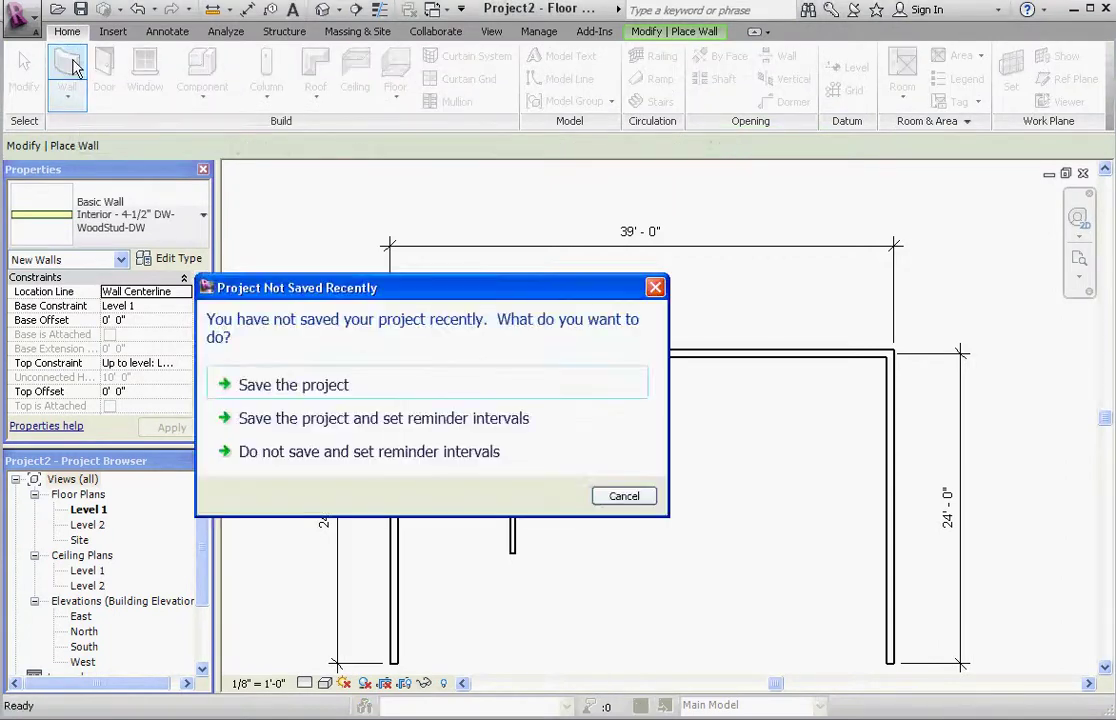
pyautogui.click(360, 390)
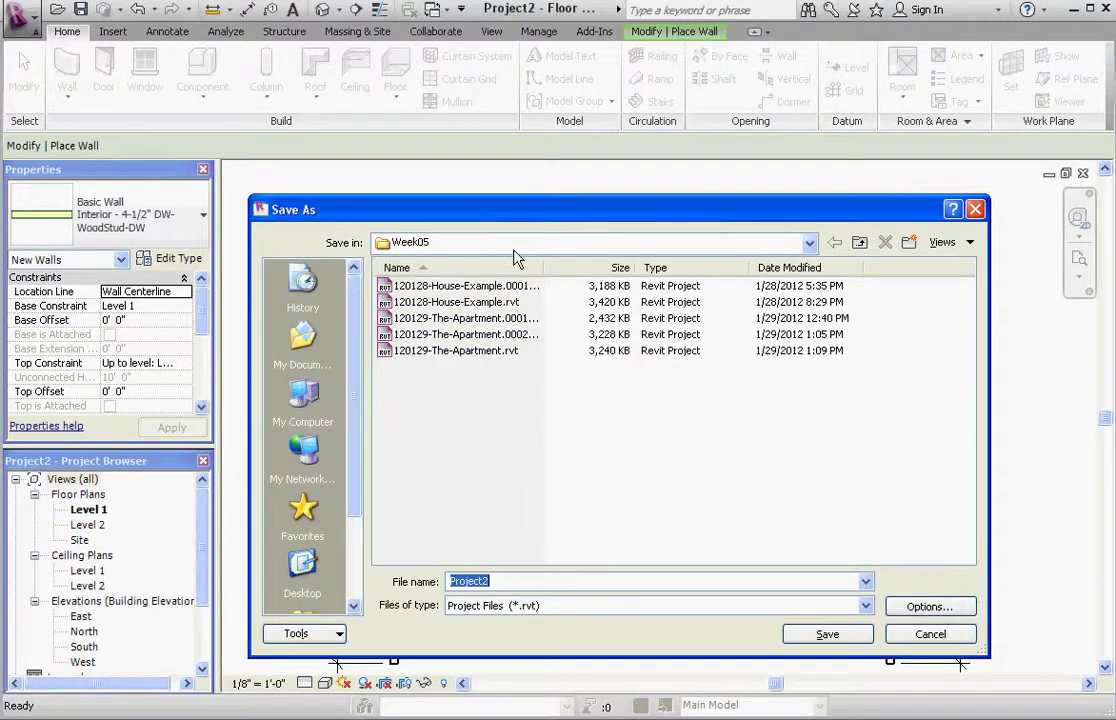
# Step: Save as 120129-The-Apartment2.rvt by adding 2 to the existing apartment file name
pyautogui.click(505, 350)
pyautogui.click(662, 587)
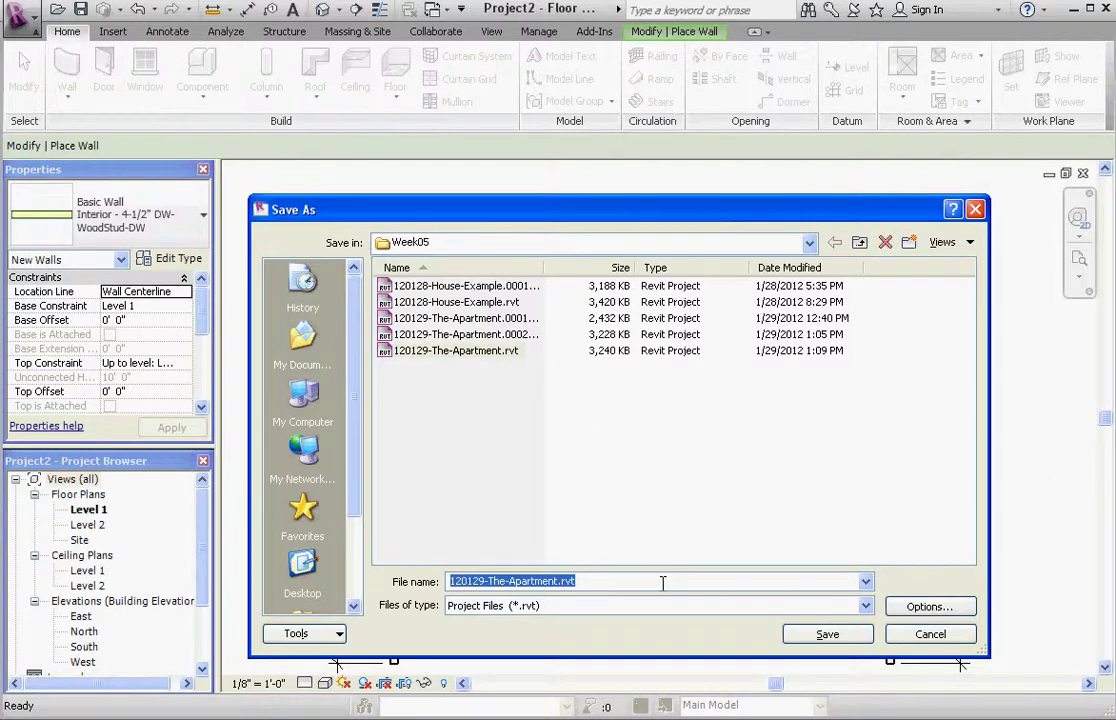
pyautogui.press('End')
pyautogui.press('Left')
pyautogui.press('Left')
pyautogui.press('Left')
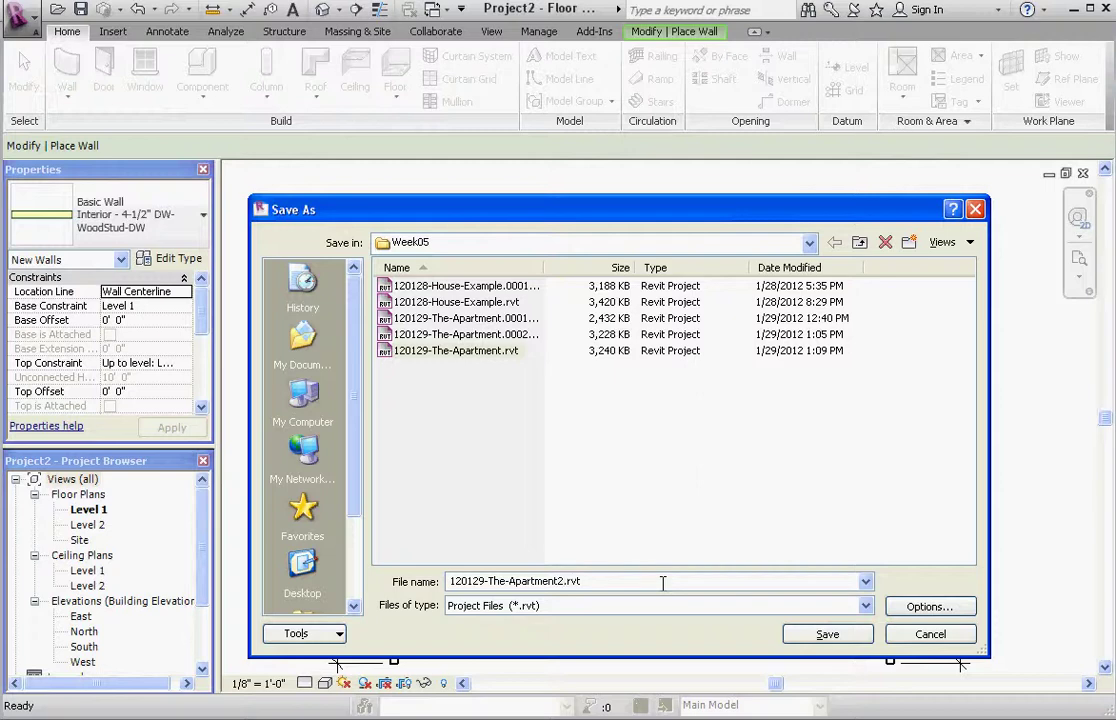
pyautogui.click(826, 634)
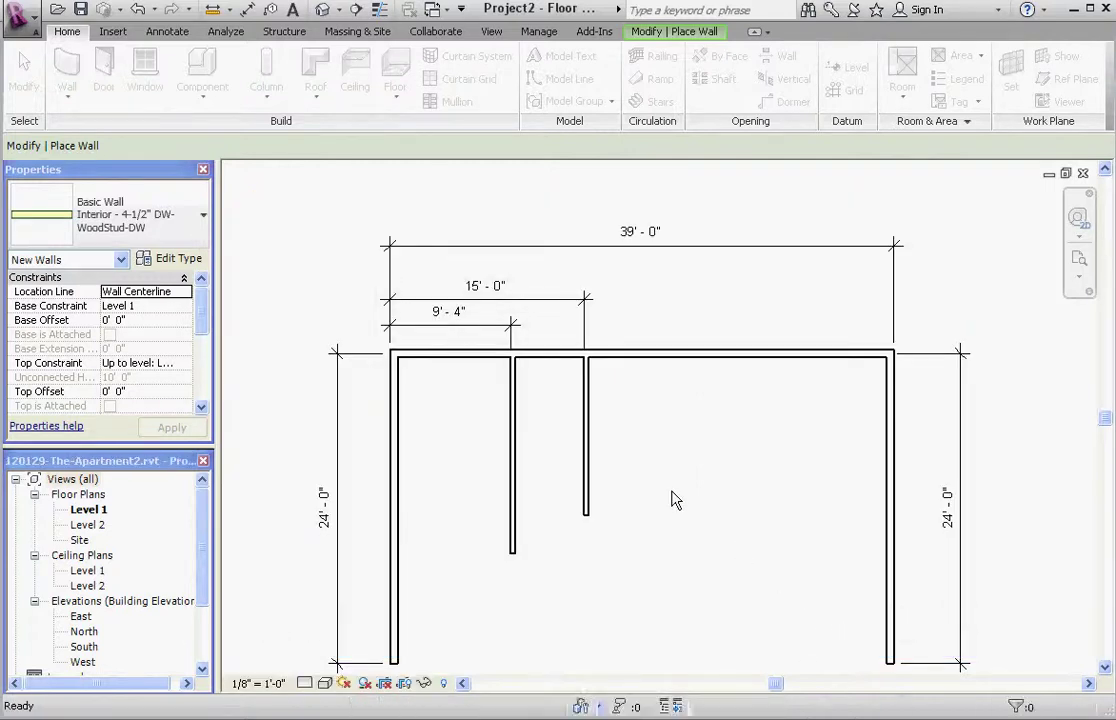
pyautogui.click(18, 14)
# Step: Confirm 120129-The-Apartment2.rvt appears in the Save As list, then cancel the dialog
pyautogui.moveTo(55, 240)
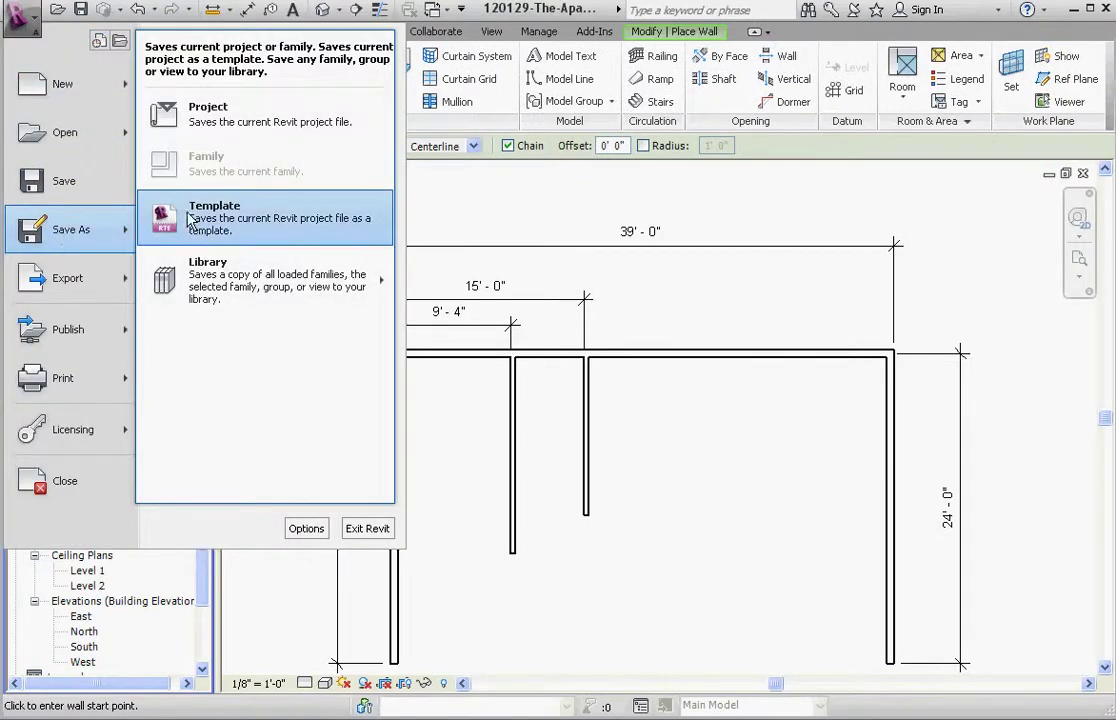
pyautogui.click(160, 108)
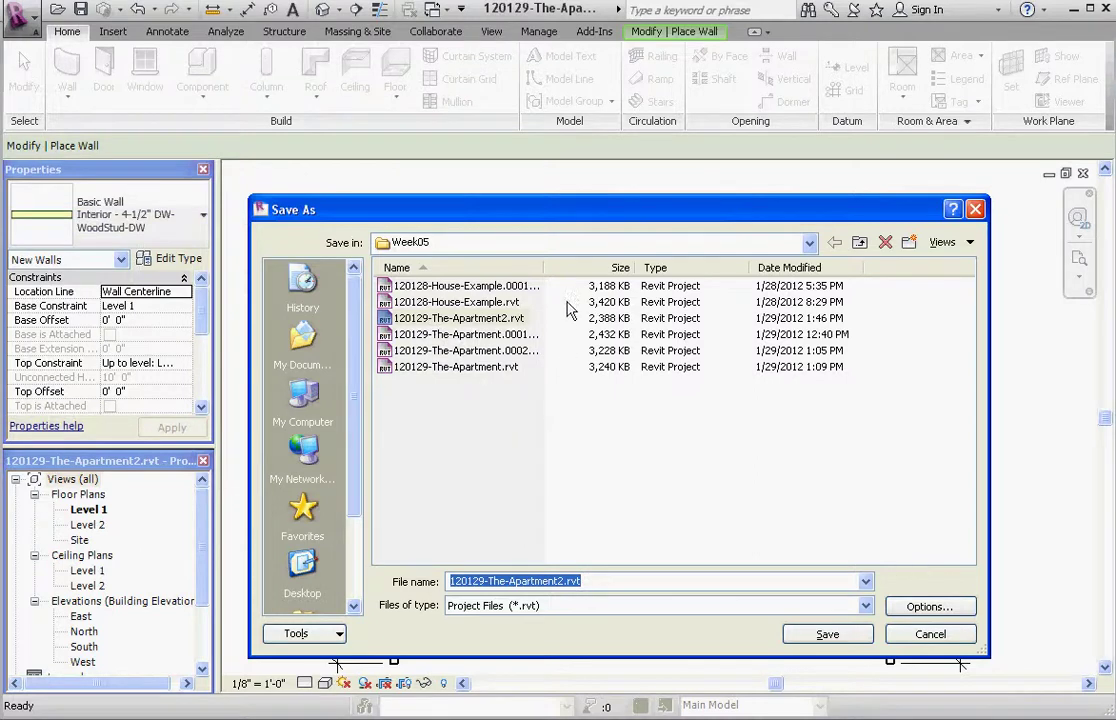
pyautogui.moveTo(598, 268); pyautogui.dragTo(607, 268)
pyautogui.click(460, 318)
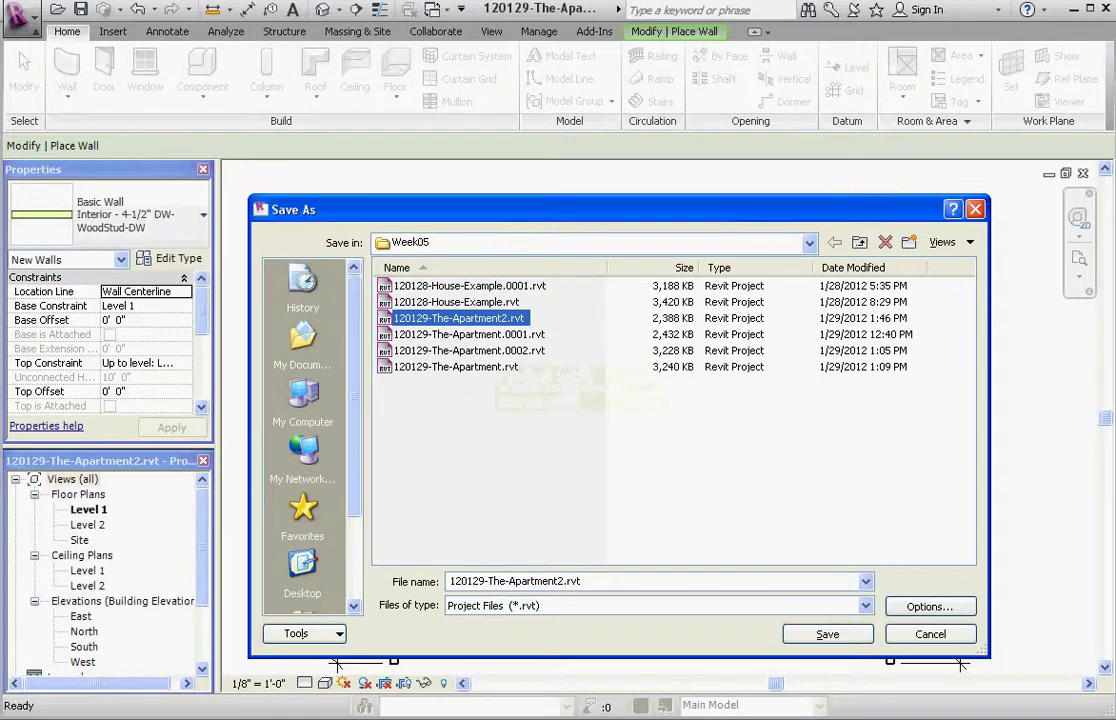
pyautogui.click(954, 639)
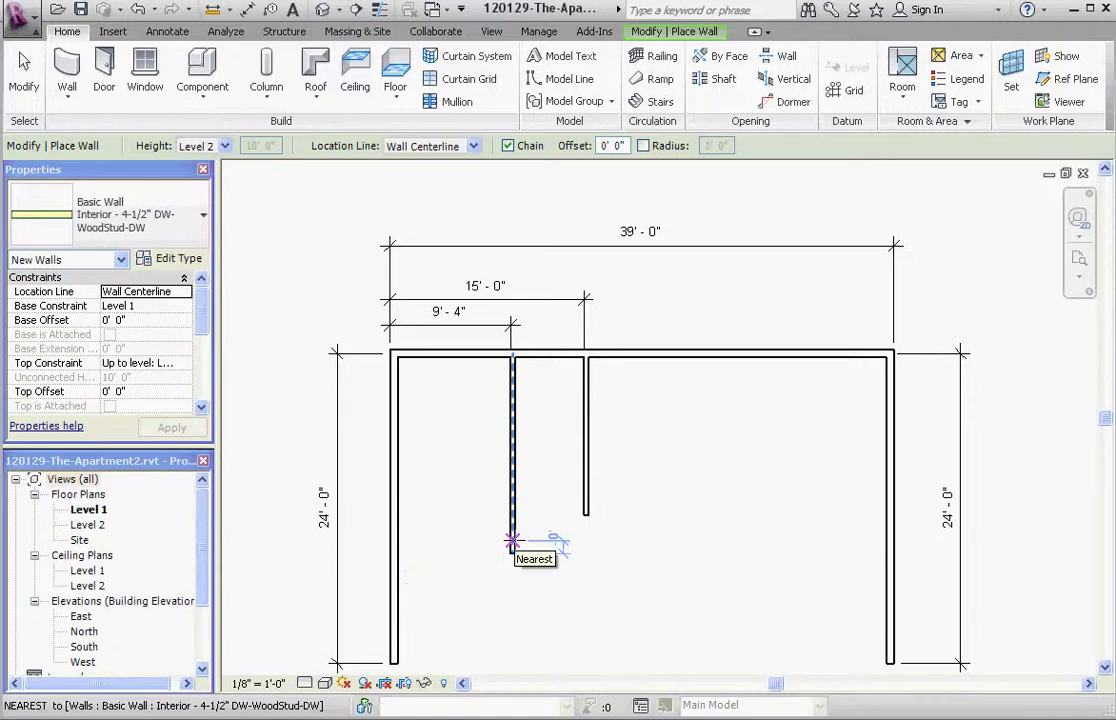
# Step: Draw three horizontal walls rightward, one from the 9'-4" wall and two from the left exterior wall
pyautogui.click(511, 541)
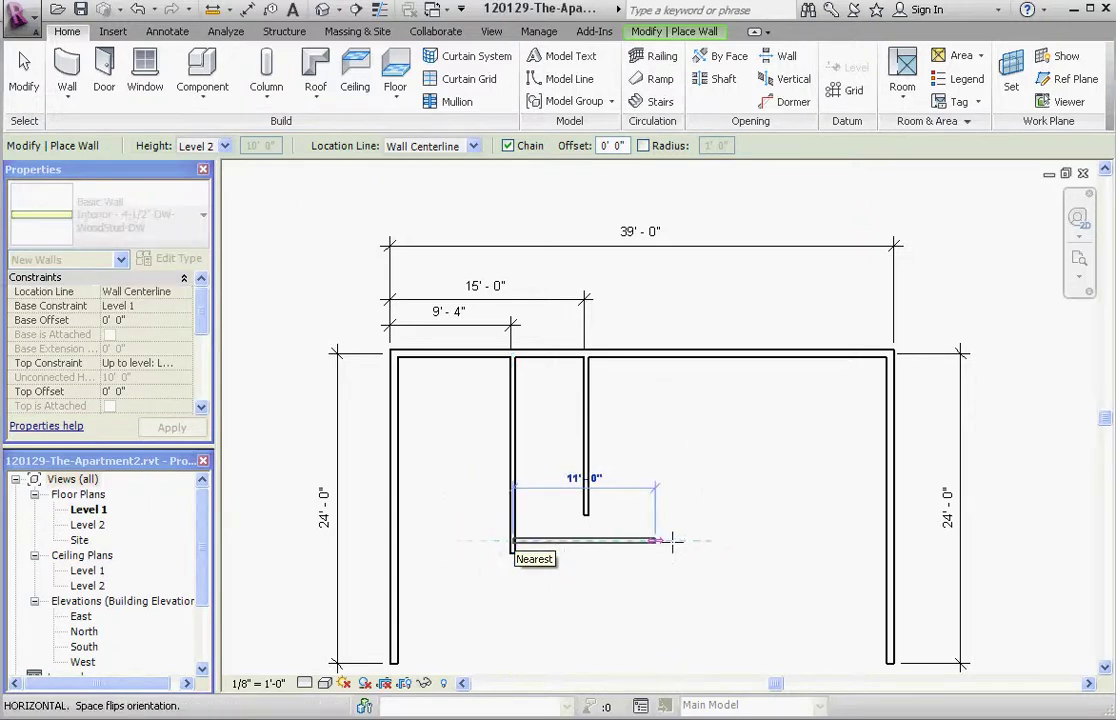
pyautogui.click(783, 539)
pyautogui.press('Escape')
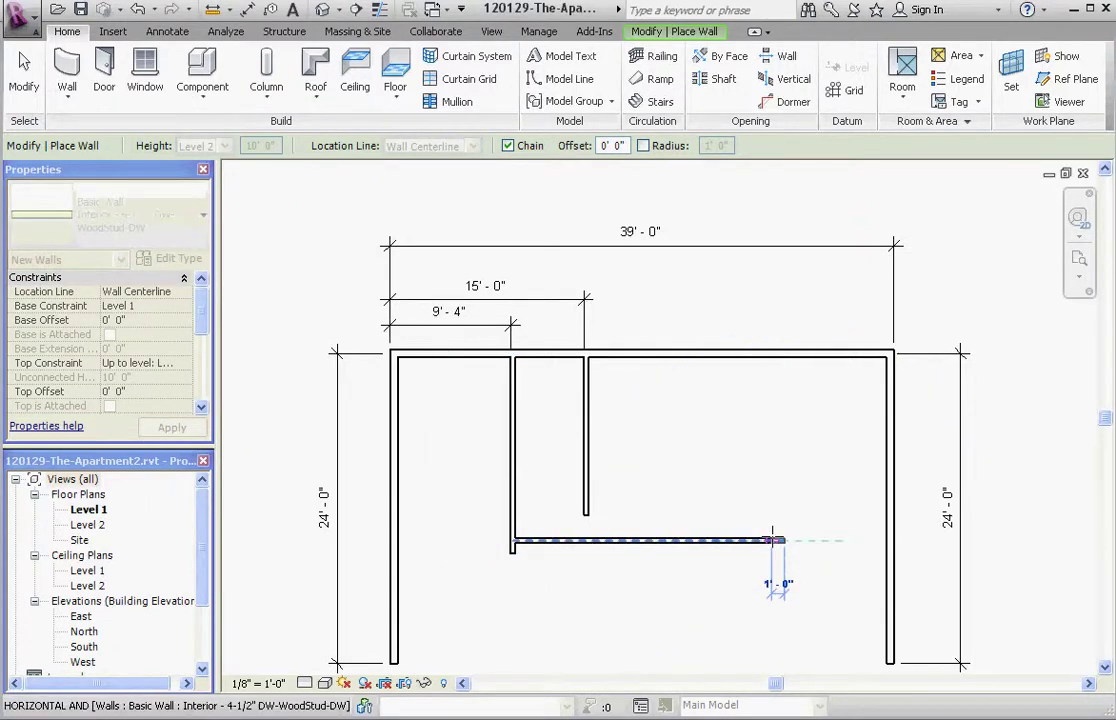
pyautogui.press('Escape')
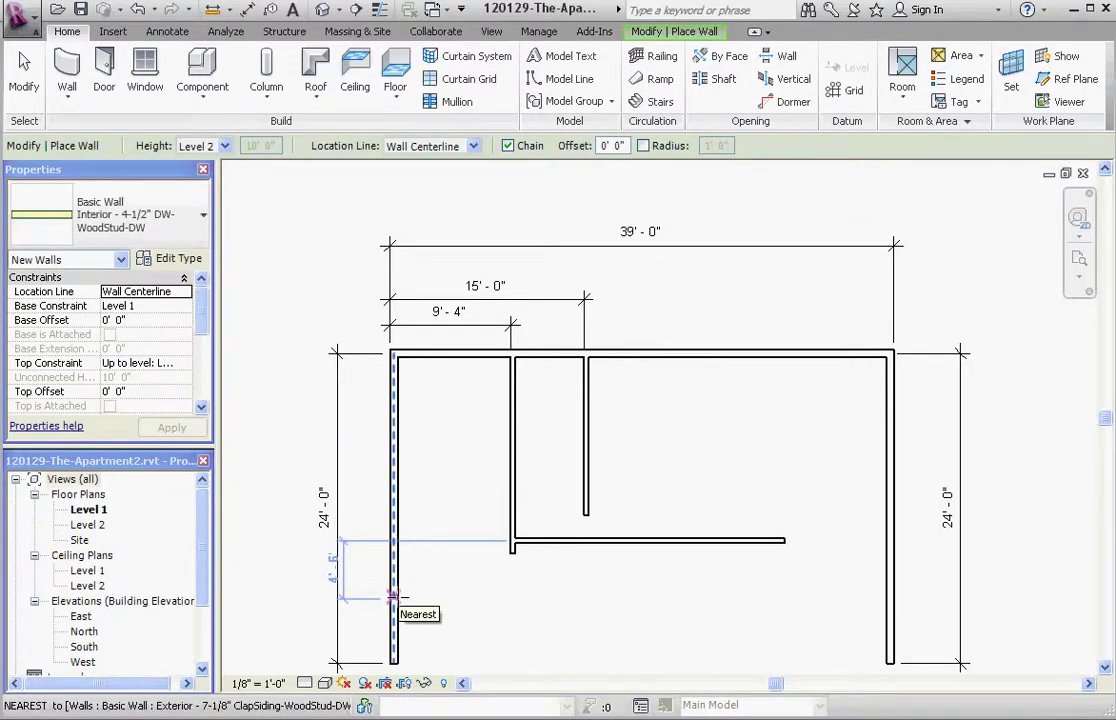
pyautogui.click(393, 596)
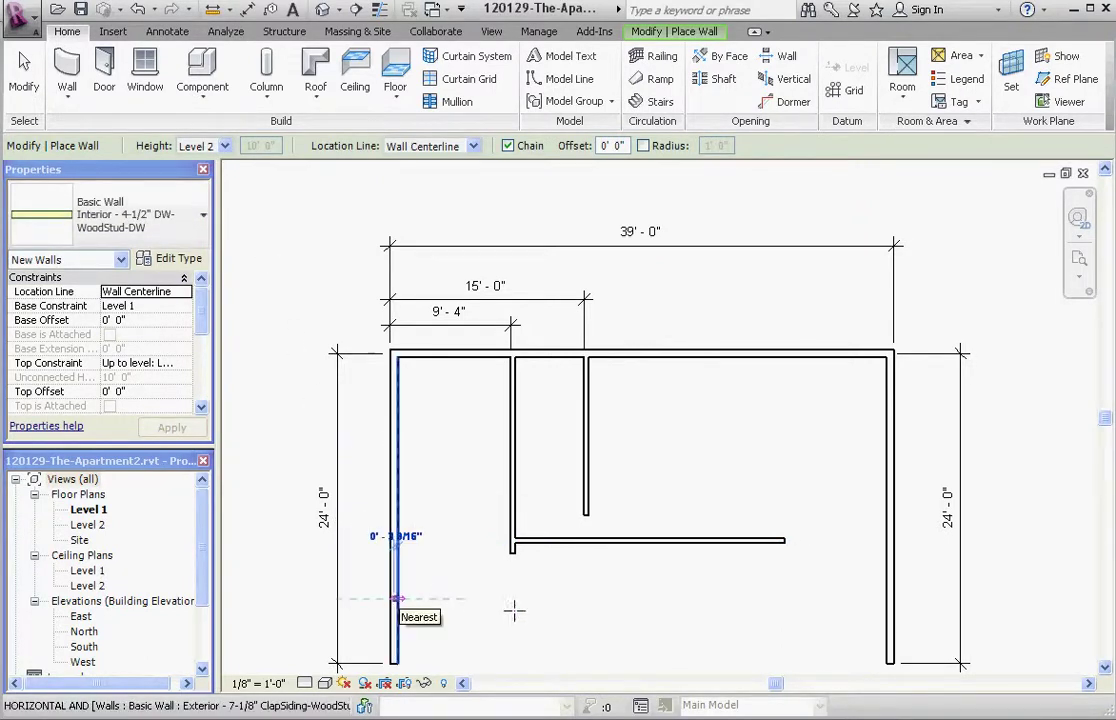
pyautogui.click(795, 599)
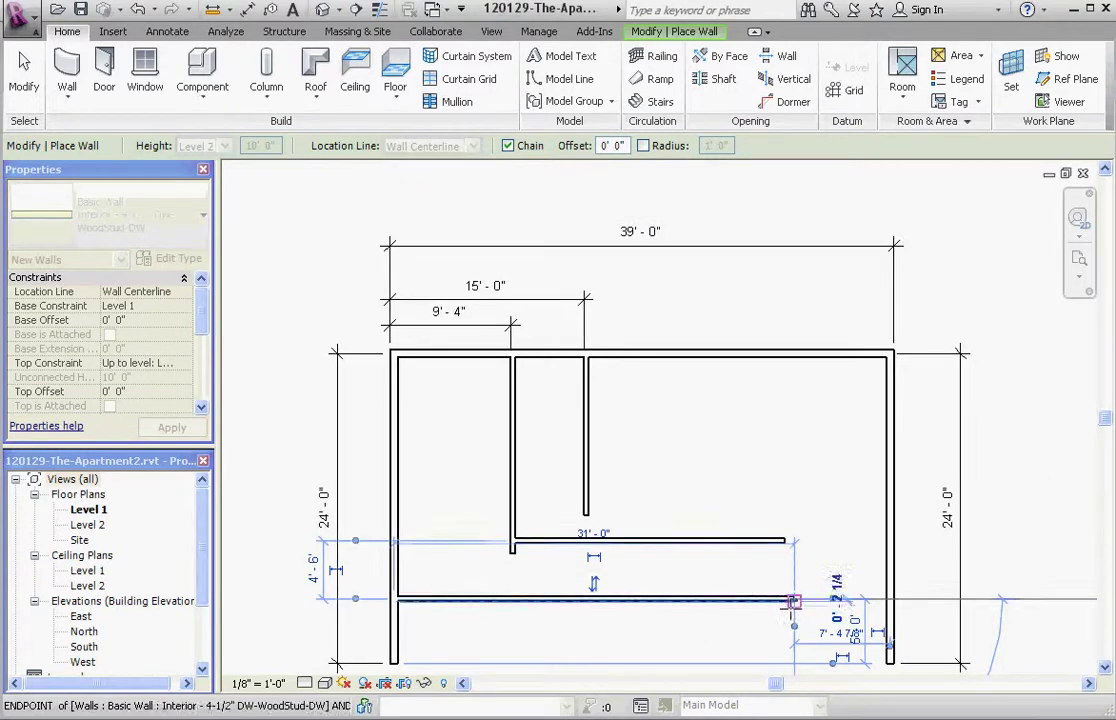
pyautogui.press('Escape')
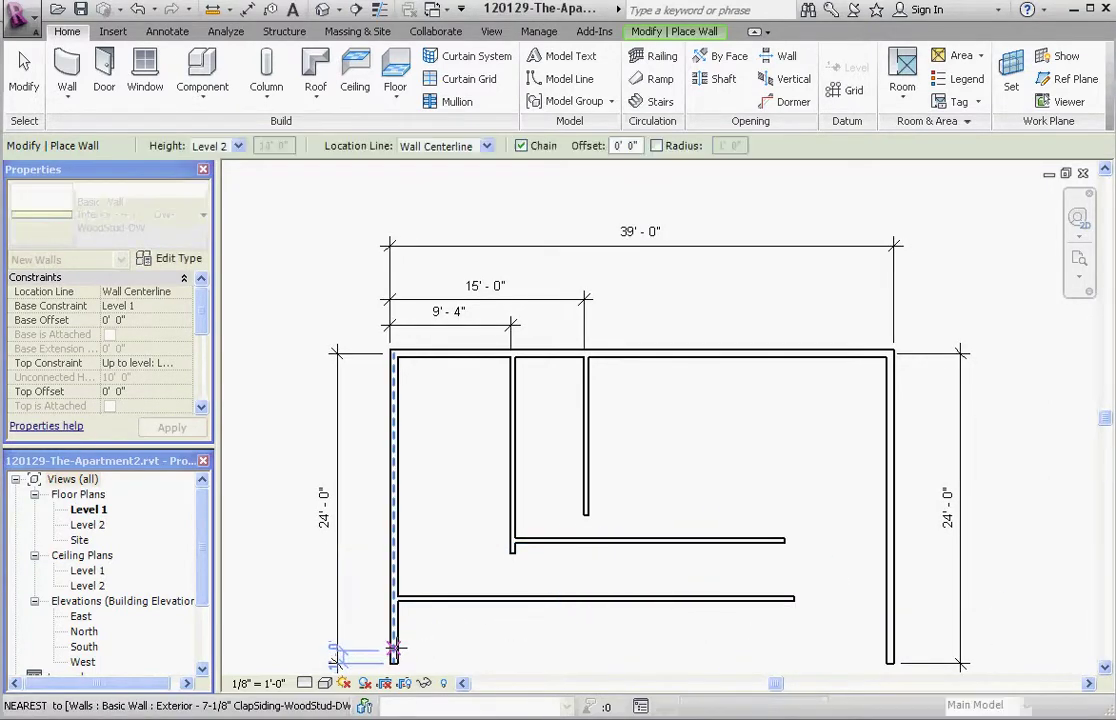
pyautogui.click(393, 652)
pyautogui.click(769, 651)
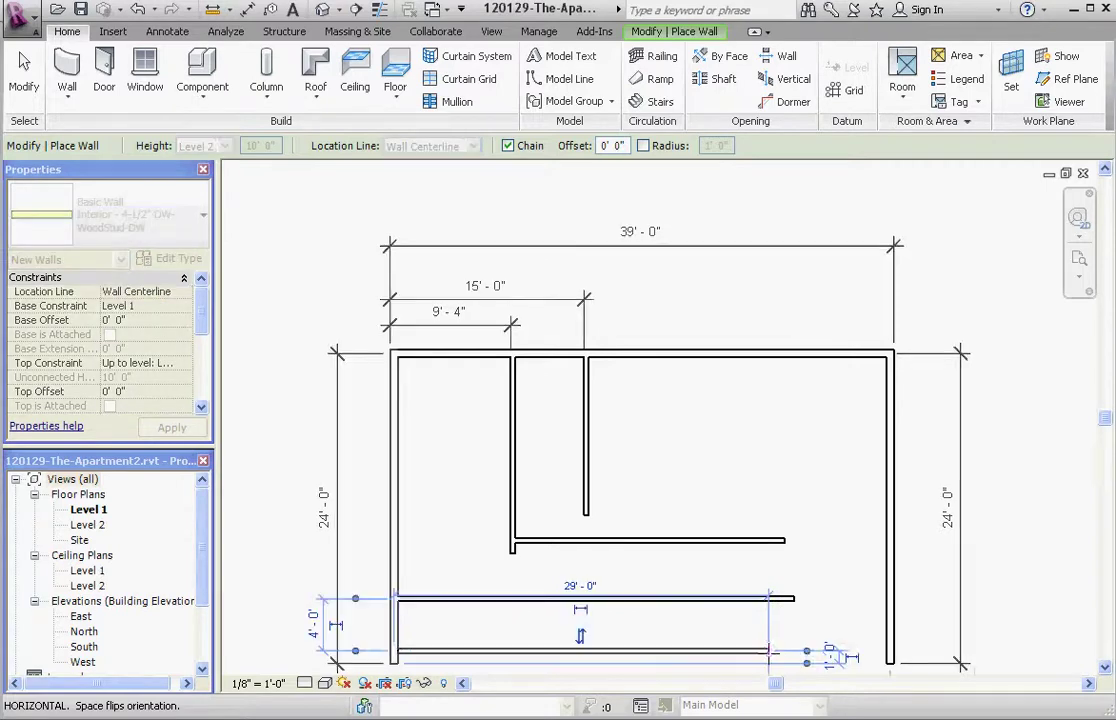
pyautogui.press('Escape')
pyautogui.press('Escape')
# Step: Make the upper horizontal wall's 14'-6" temporary dimension permanent
pyautogui.scroll(-2, 543, 568)
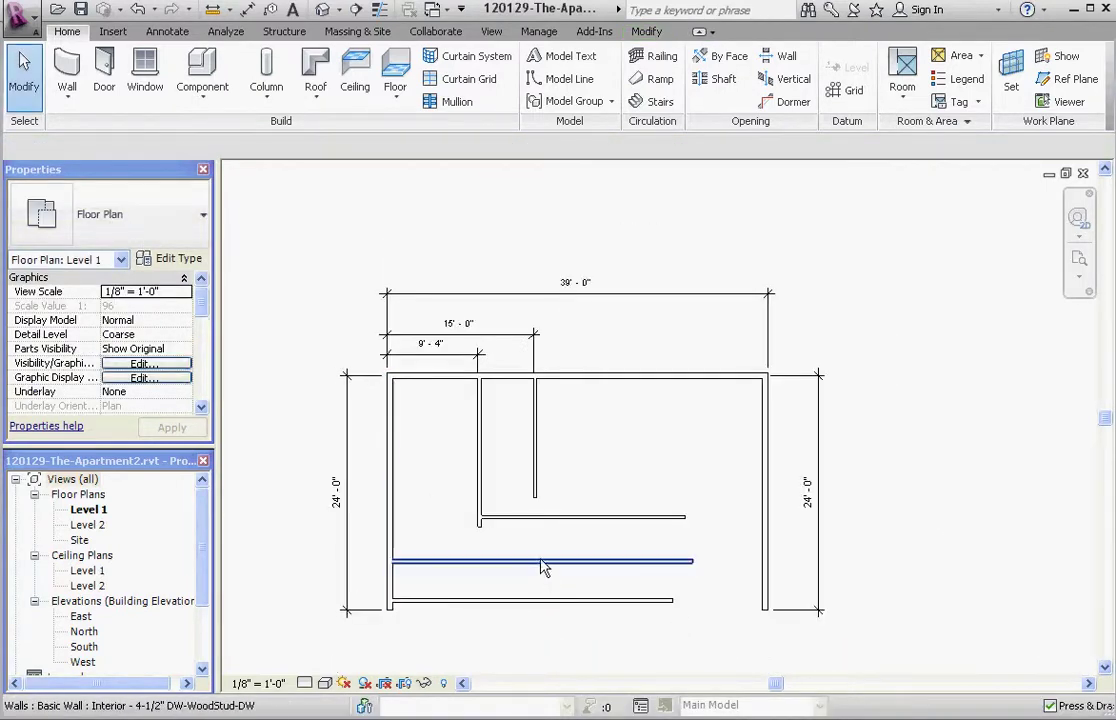
pyautogui.scroll(2, 625, 567)
pyautogui.moveTo(625, 567); pyautogui.dragTo(628, 498)
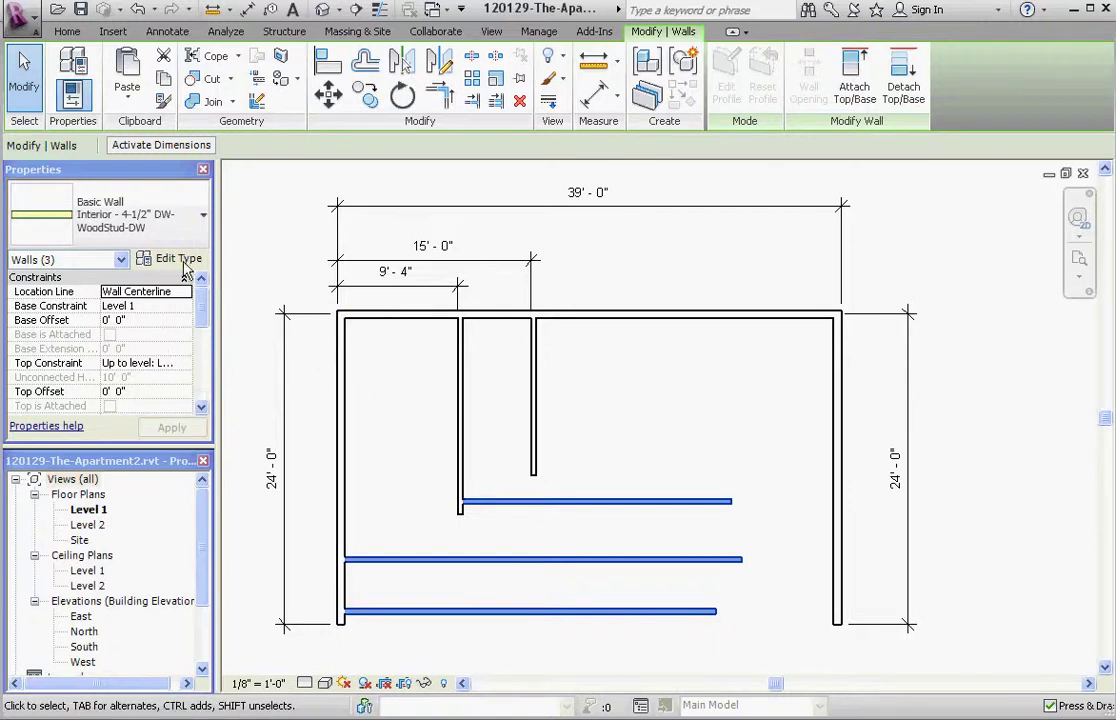
pyautogui.press('Escape')
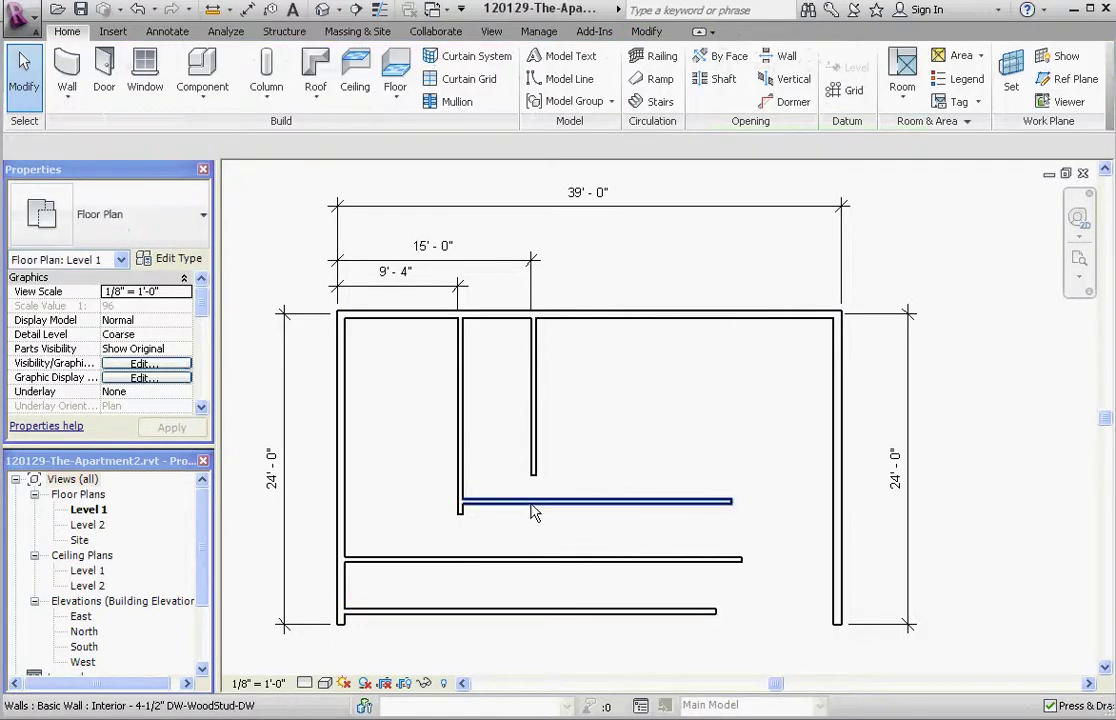
pyautogui.click(535, 505)
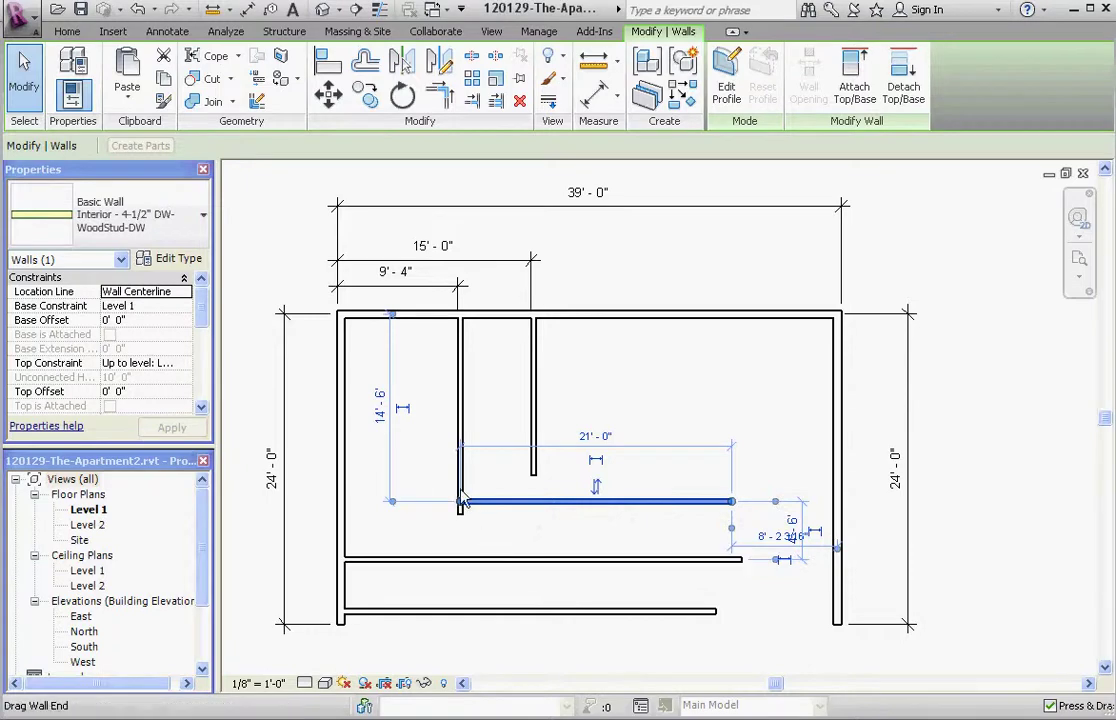
pyautogui.click(405, 418)
pyautogui.click(585, 403)
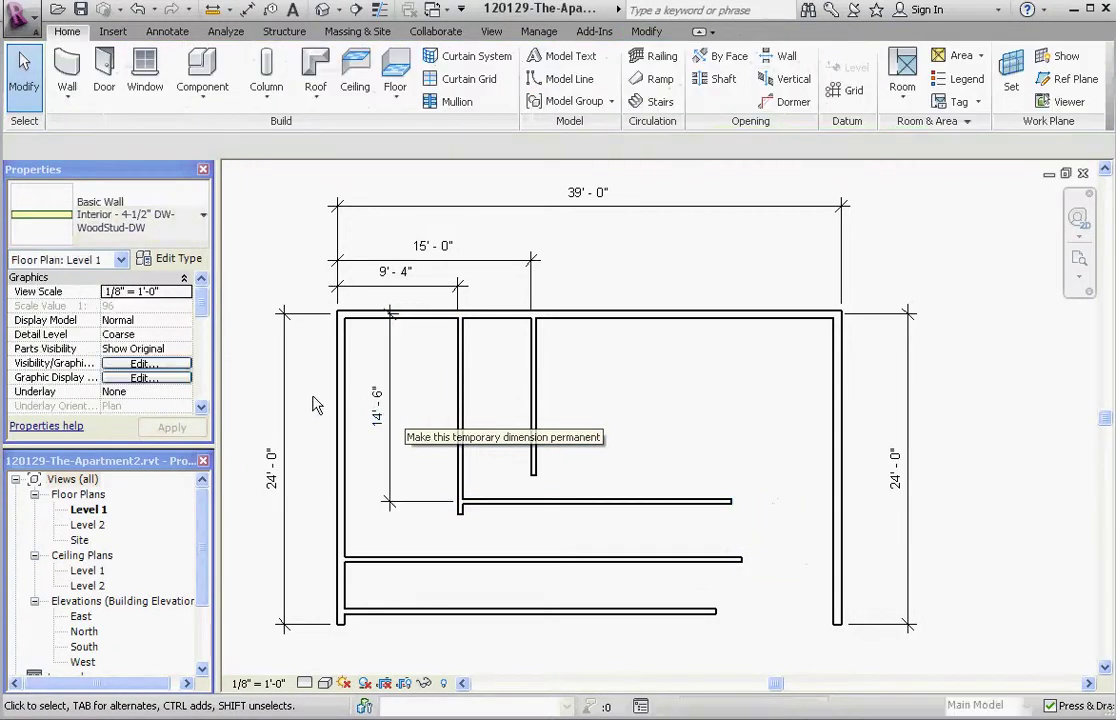
# Step: Drag the left 24'-0" dimension farther left and the 39'-0" dimension higher above the plan
pyautogui.click(285, 437)
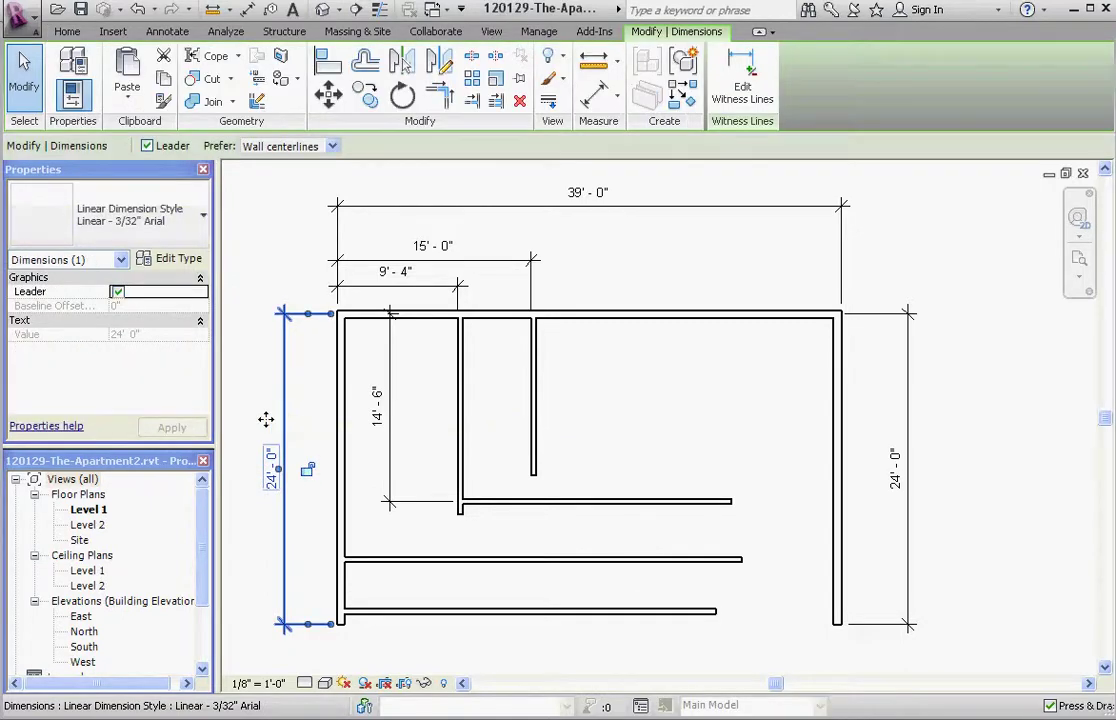
pyautogui.moveTo(266, 418); pyautogui.dragTo(242, 423)
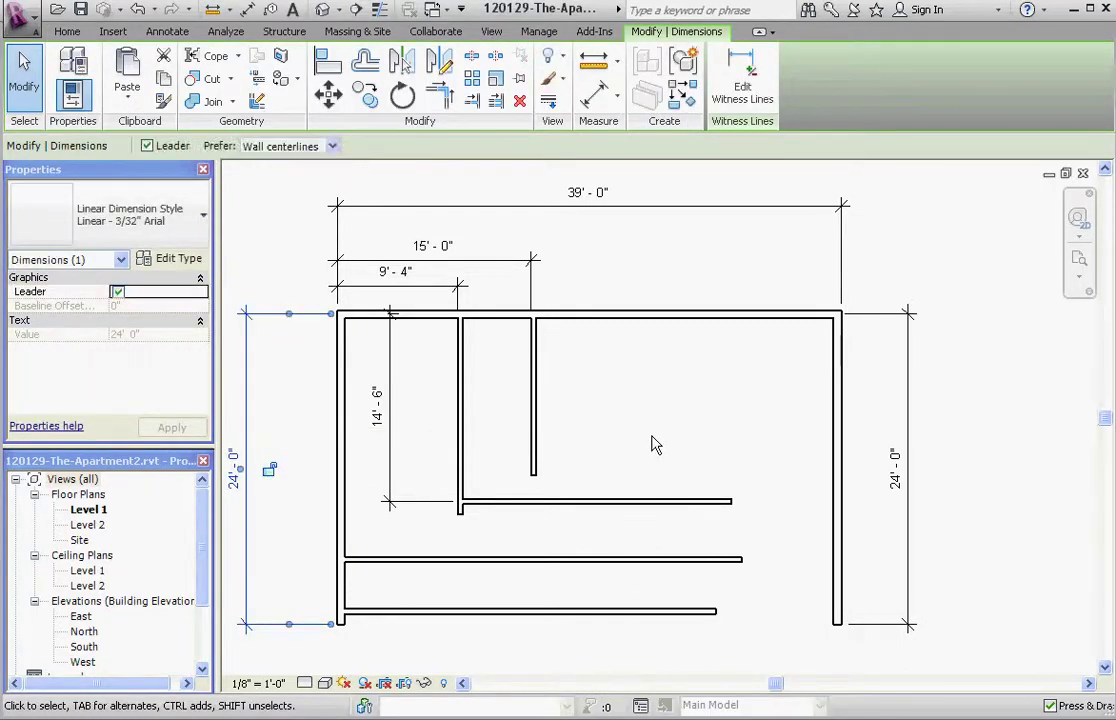
pyautogui.click(652, 450)
pyautogui.scroll(-2, 448, 398)
pyautogui.scroll(2, 448, 398)
pyautogui.scroll(-3, 628, 298)
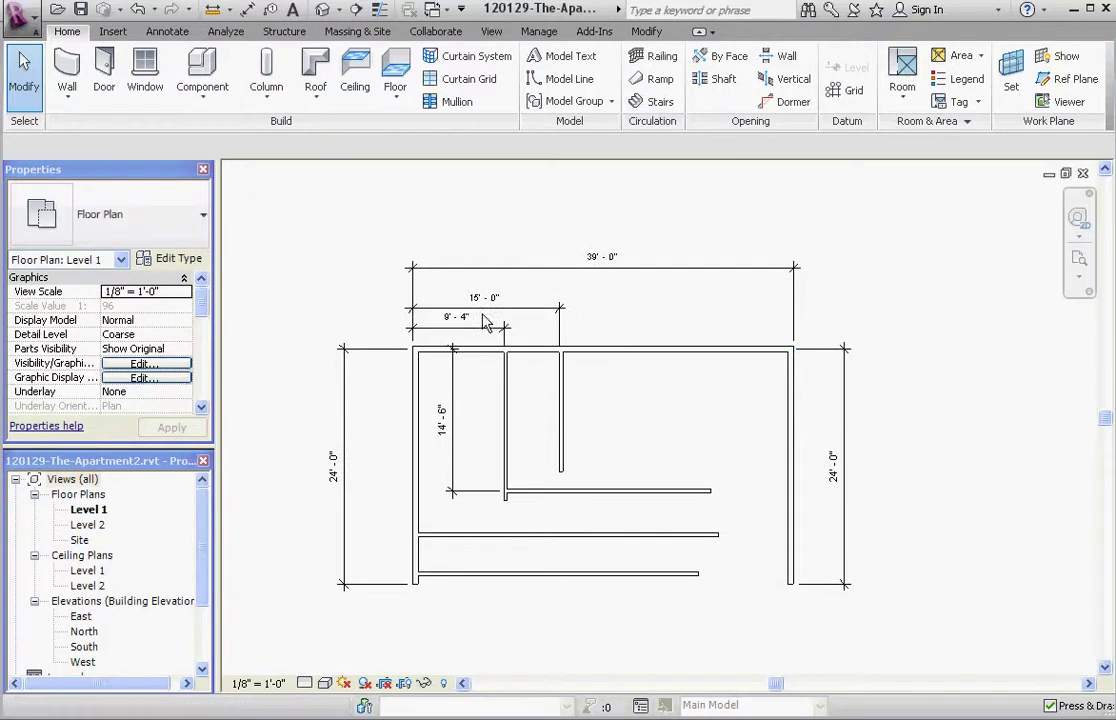
pyautogui.click(652, 268)
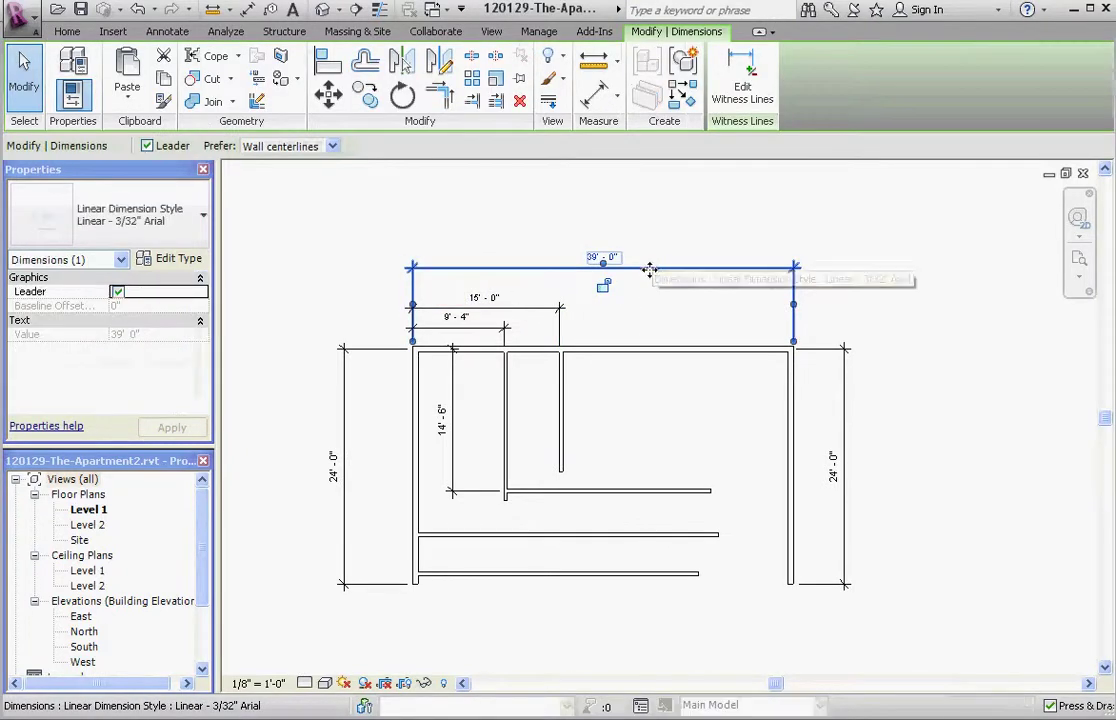
pyautogui.moveTo(652, 268); pyautogui.dragTo(660, 241)
pyautogui.click(660, 286)
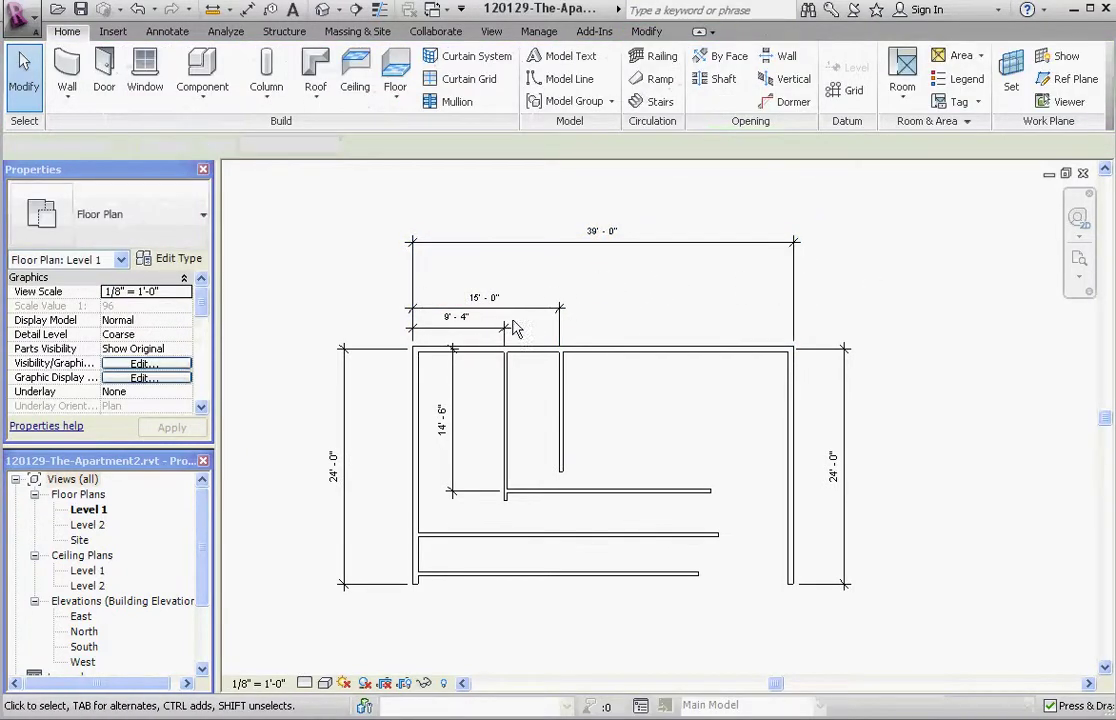
pyautogui.click(340, 455)
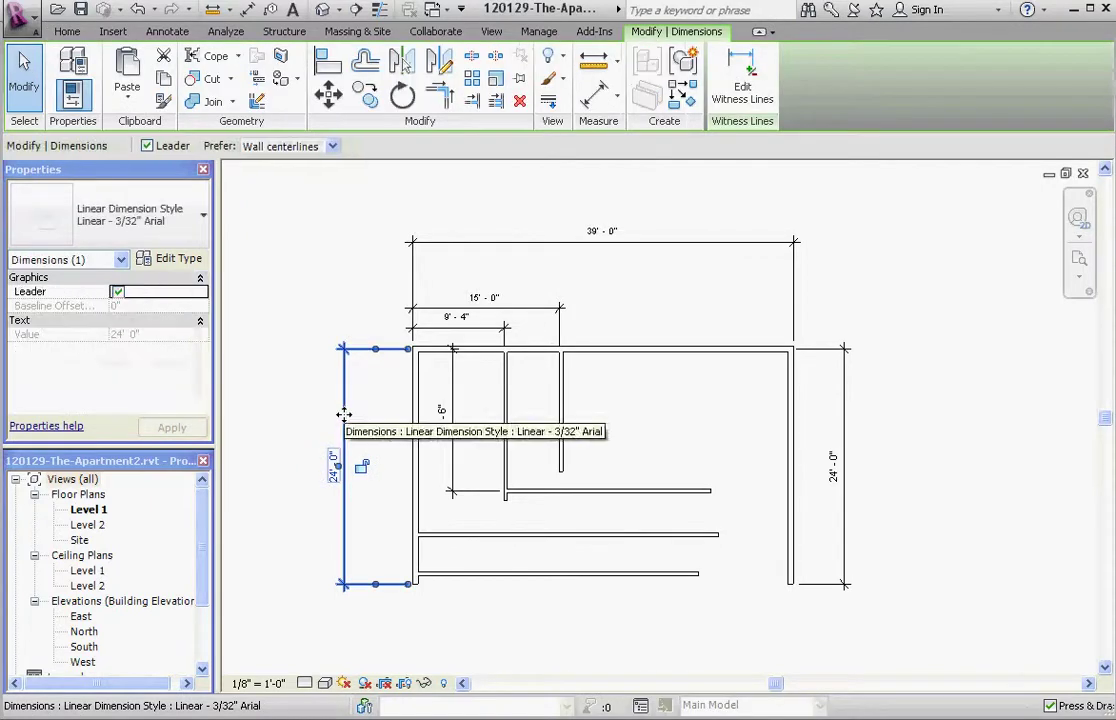
pyautogui.moveTo(321, 415); pyautogui.dragTo(325, 418)
# Step: Move the 14'-6" dimension outside the left exterior wall
pyautogui.click(703, 425)
pyautogui.scroll(2, 451, 445)
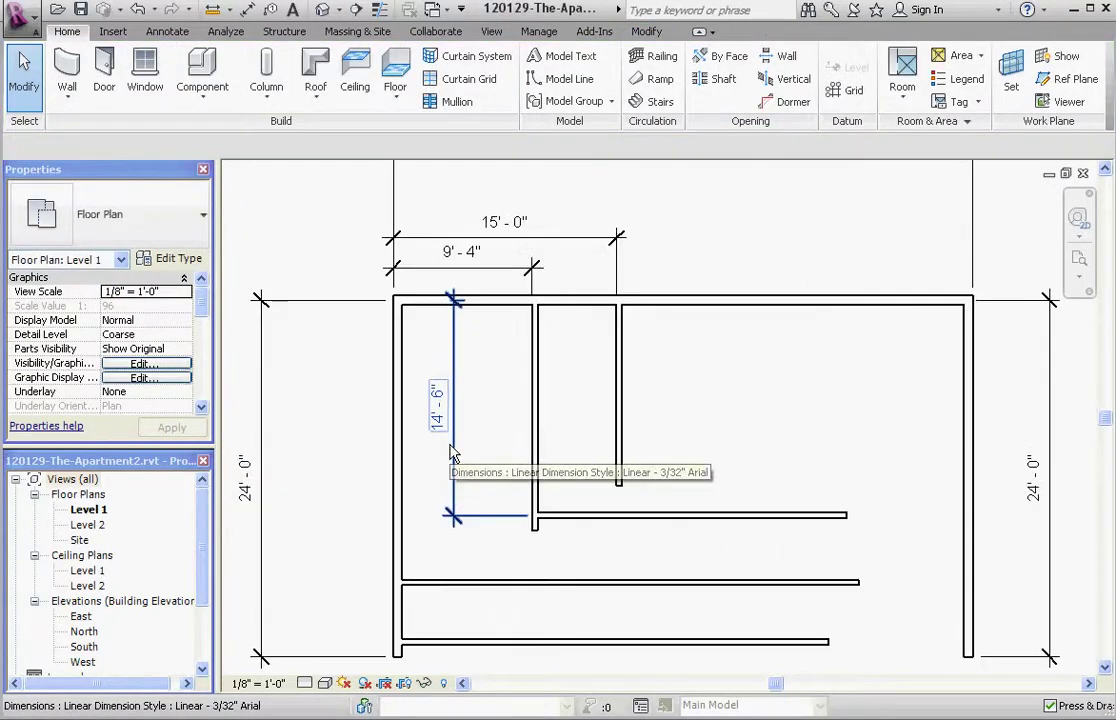
pyautogui.click(451, 455)
pyautogui.moveTo(456, 448); pyautogui.dragTo(370, 453)
pyautogui.click(505, 423)
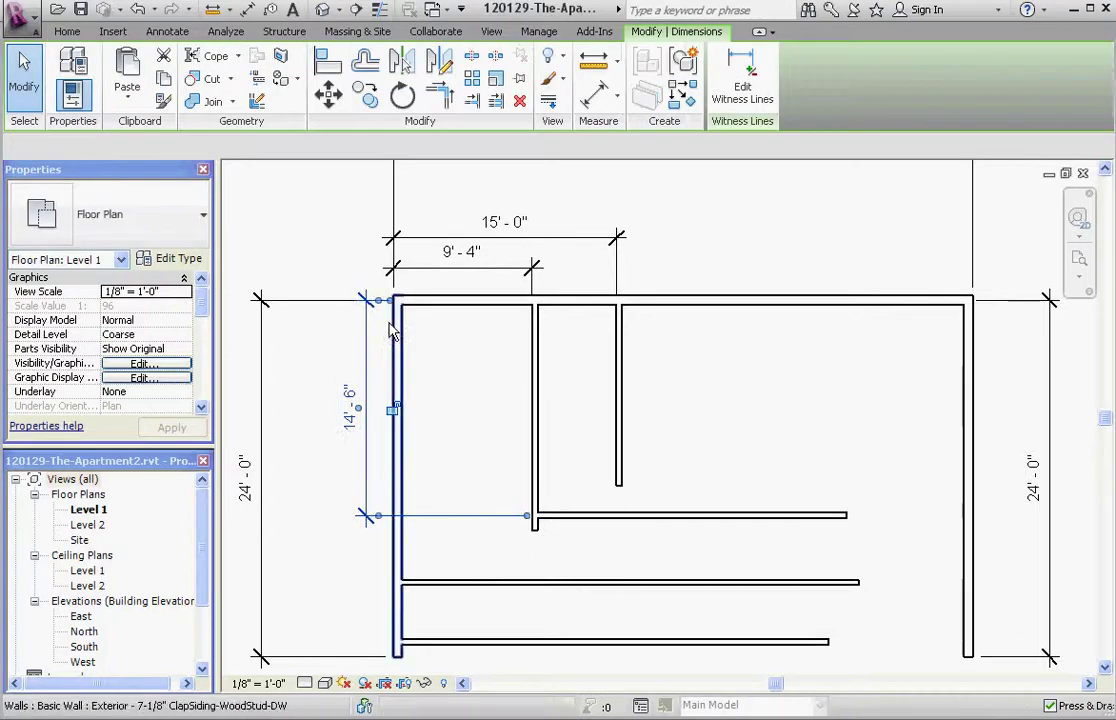
# Step: Re-anchor its witness lines to the top wall face and horizontal wall, reading 14'-7 5/16"
pyautogui.click(393, 333)
pyautogui.scroll(4, 385, 315)
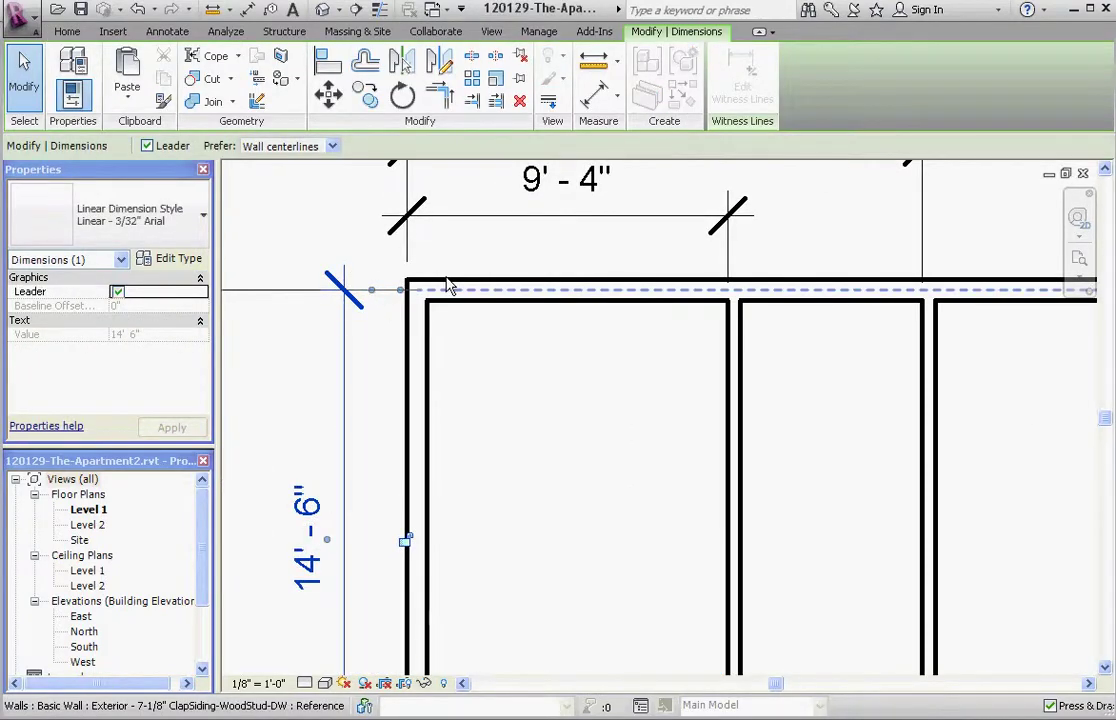
pyautogui.moveTo(449, 287); pyautogui.dragTo(448, 283)
pyautogui.click(510, 431)
pyautogui.scroll(-2, 310, 360)
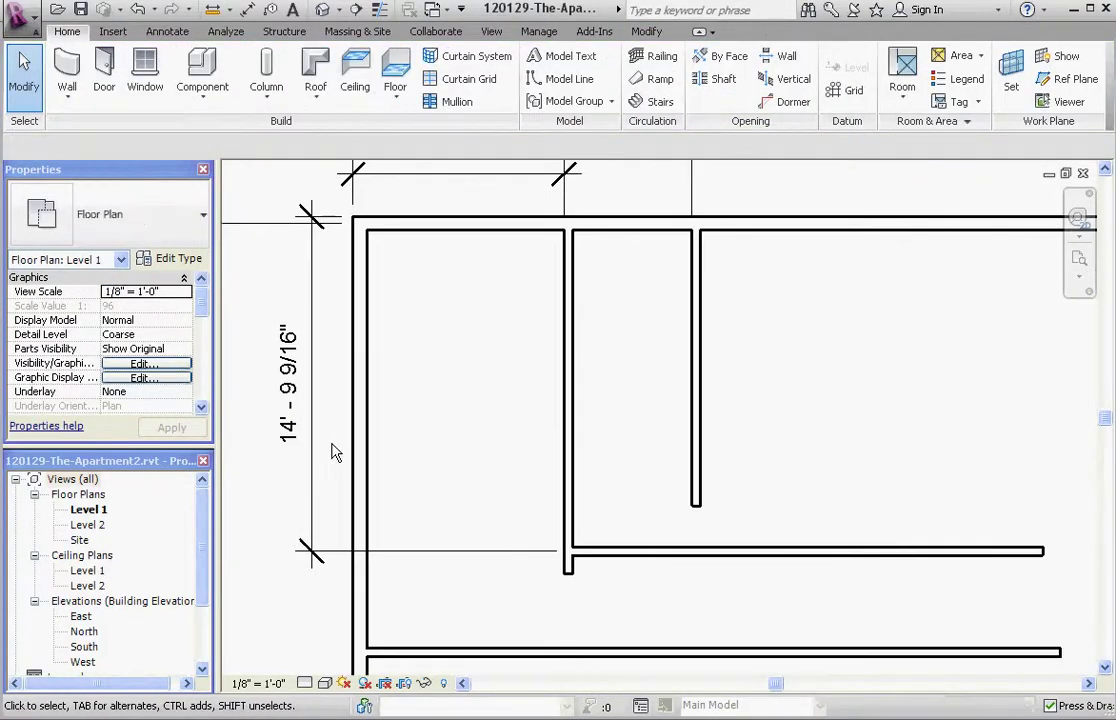
pyautogui.scroll(-3, 448, 373)
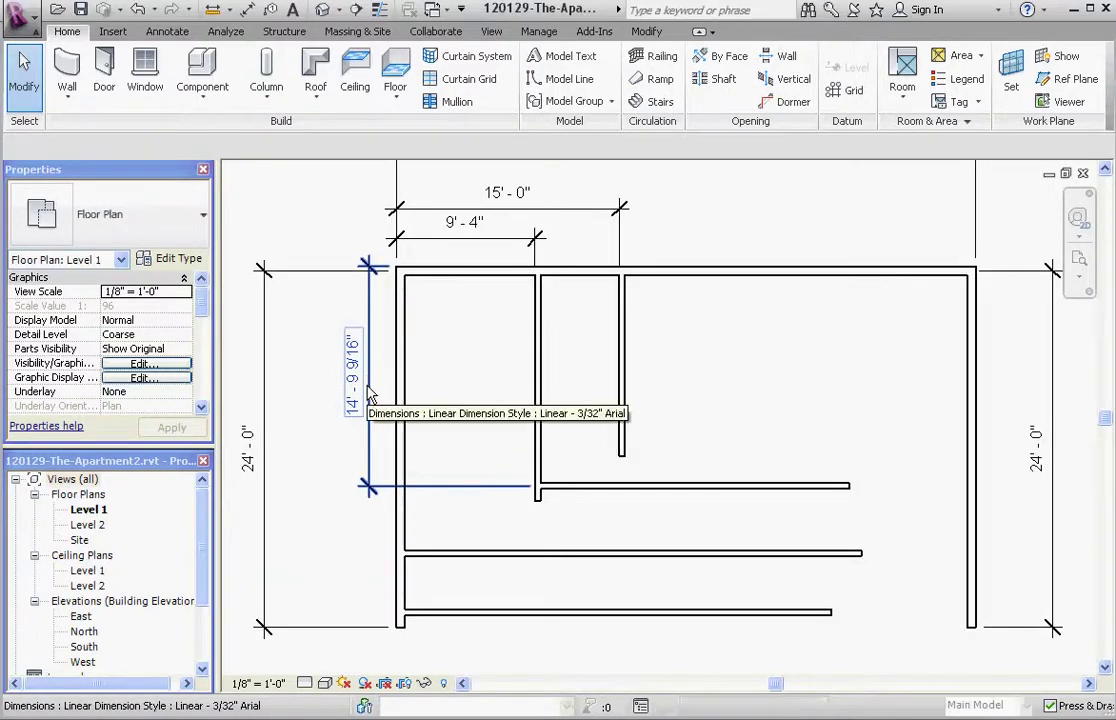
pyautogui.click(370, 393)
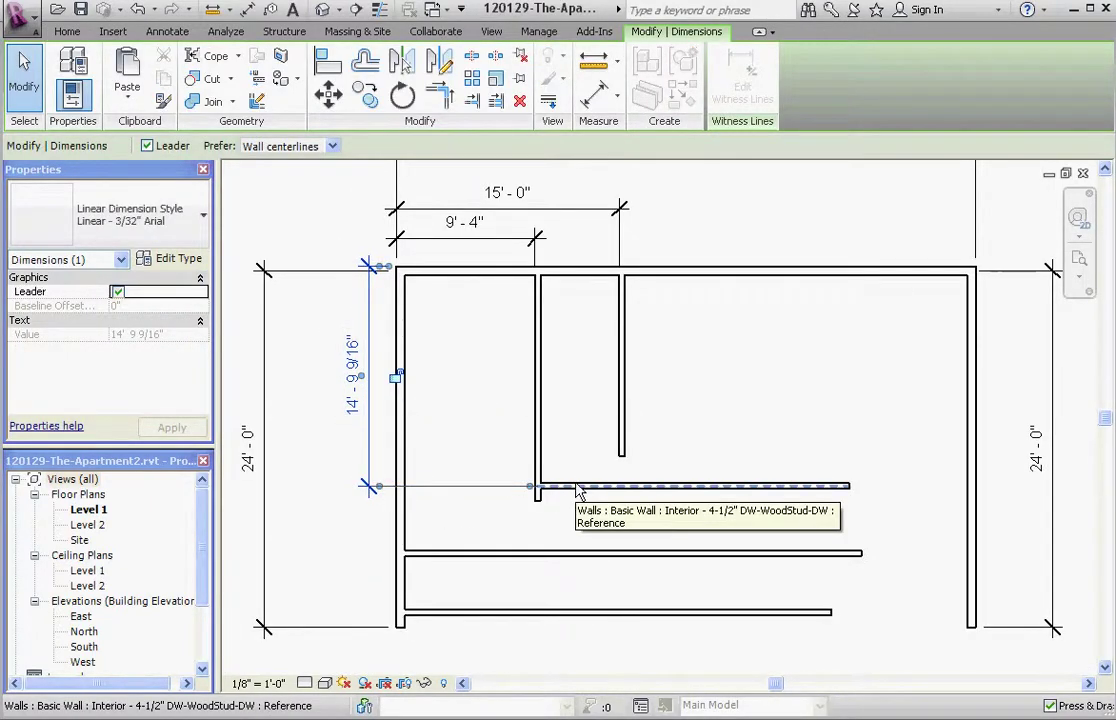
pyautogui.moveTo(578, 487); pyautogui.dragTo(570, 500)
pyautogui.click(567, 512)
pyautogui.scroll(-2, 460, 475)
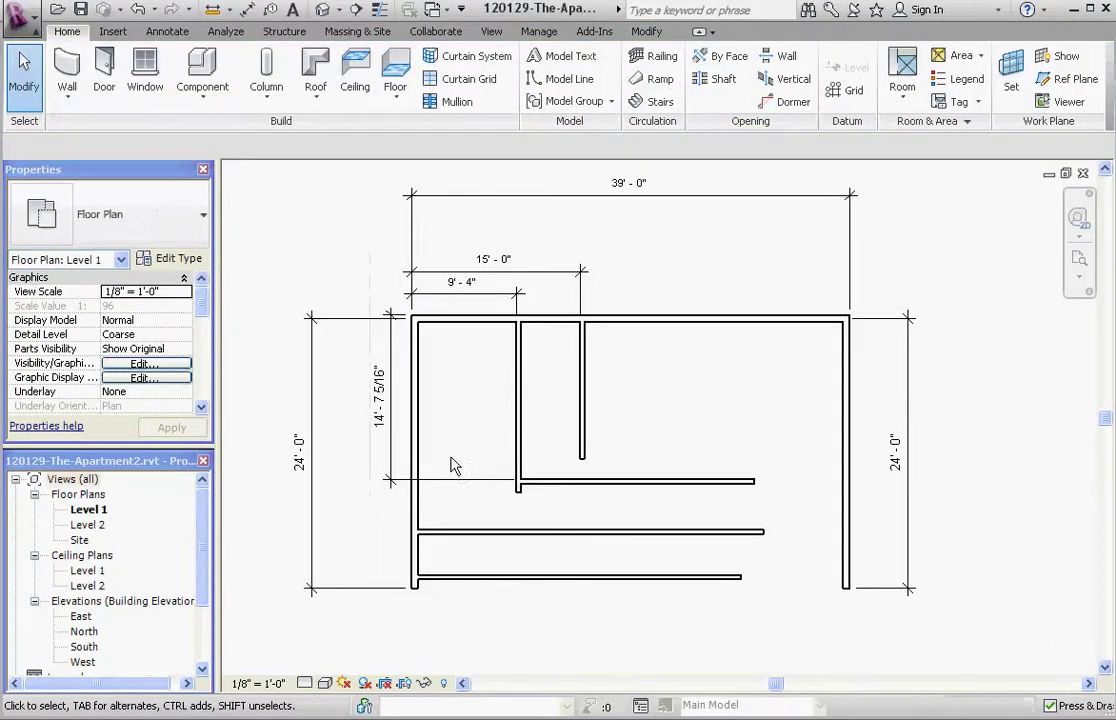
pyautogui.scroll(3, 279, 319)
# Step: Move the left overall dimension's witness line onto the top wall face, reading 24'-3 9/16"
pyautogui.click(283, 322)
pyautogui.moveTo(358, 319); pyautogui.dragTo(458, 318)
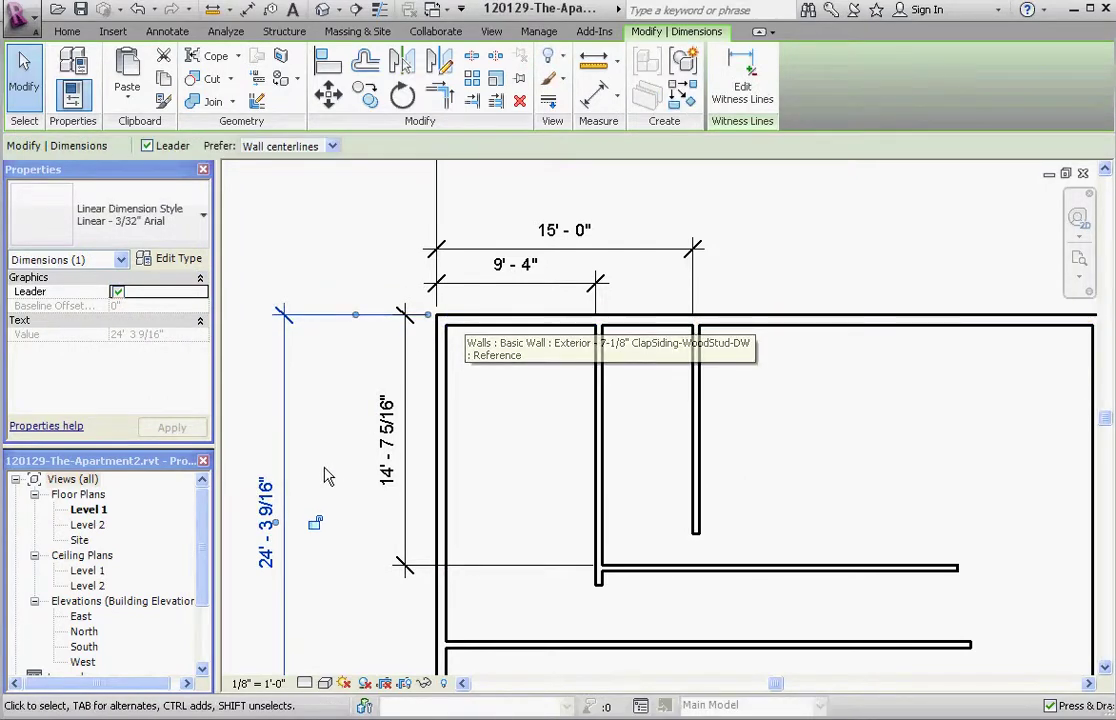
pyautogui.click(329, 586)
pyautogui.scroll(-2, 323, 585)
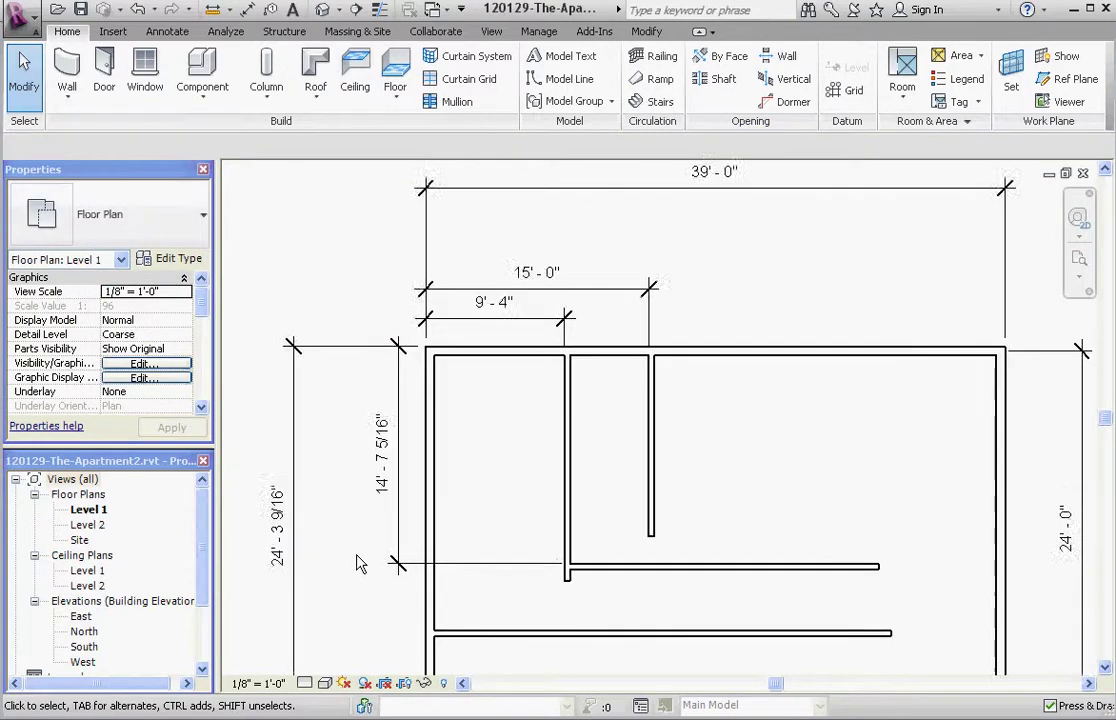
pyautogui.scroll(2, 390, 495)
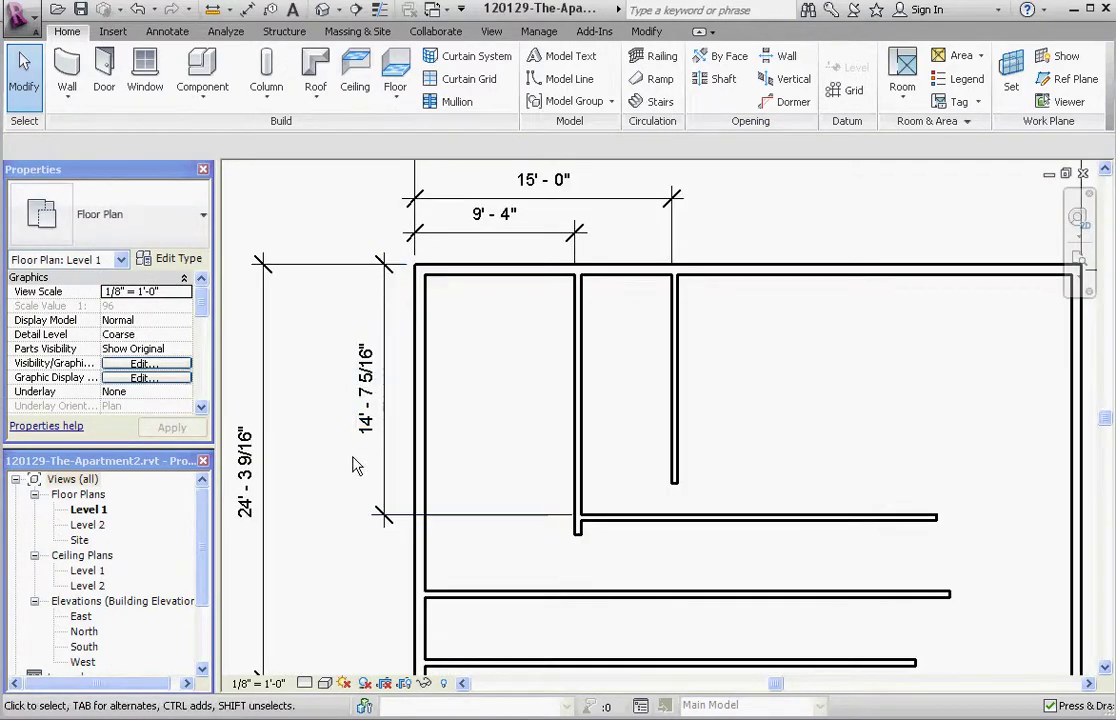
pyautogui.scroll(-1, 456, 577)
pyautogui.scroll(3, 456, 580)
pyautogui.scroll(-2, 462, 558)
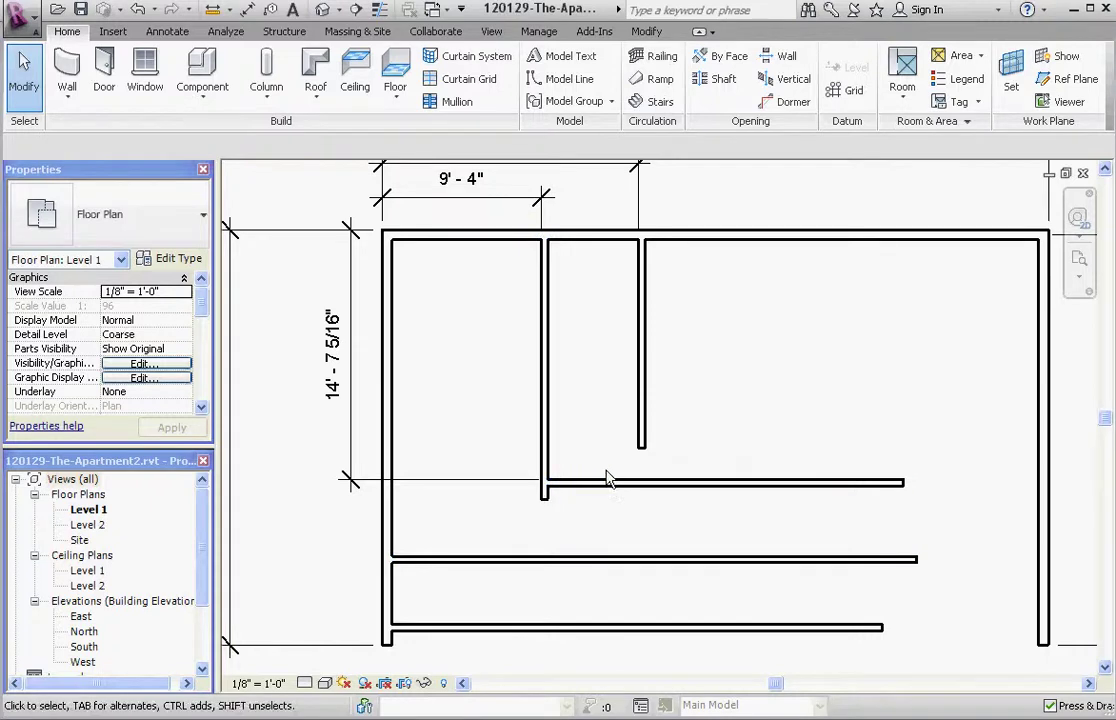
pyautogui.click(665, 486)
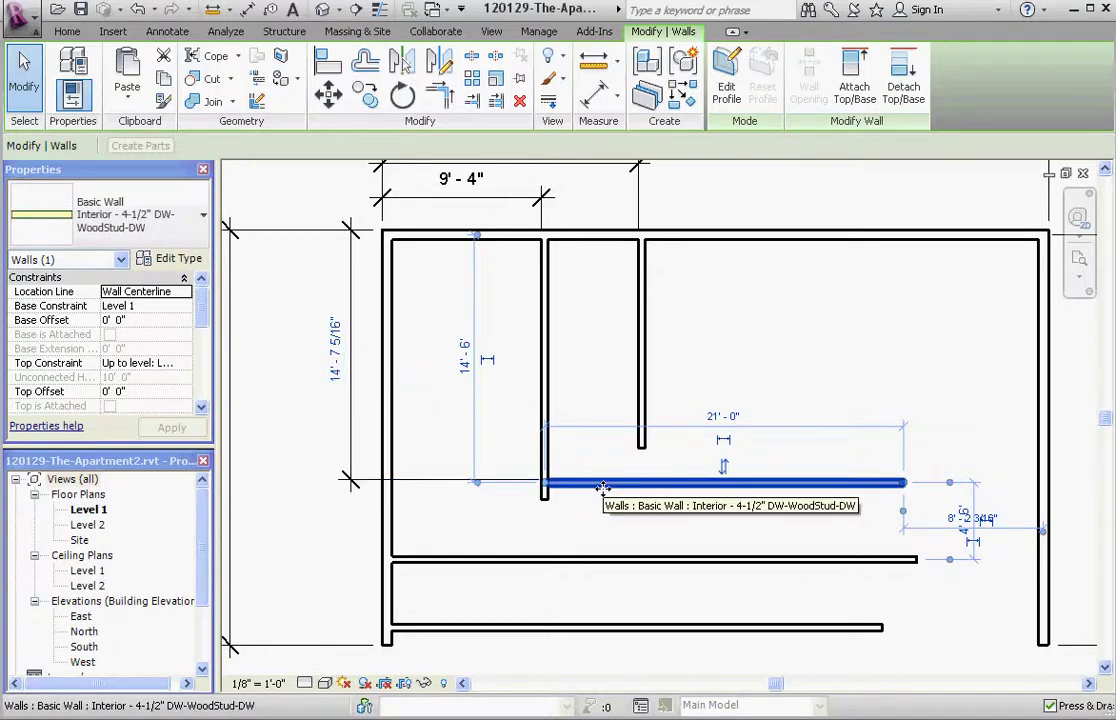
# Step: Drag the 14'-7 5/16" dimension's text to a new spot and open its text settings
pyautogui.click(522, 450)
pyautogui.click(332, 352)
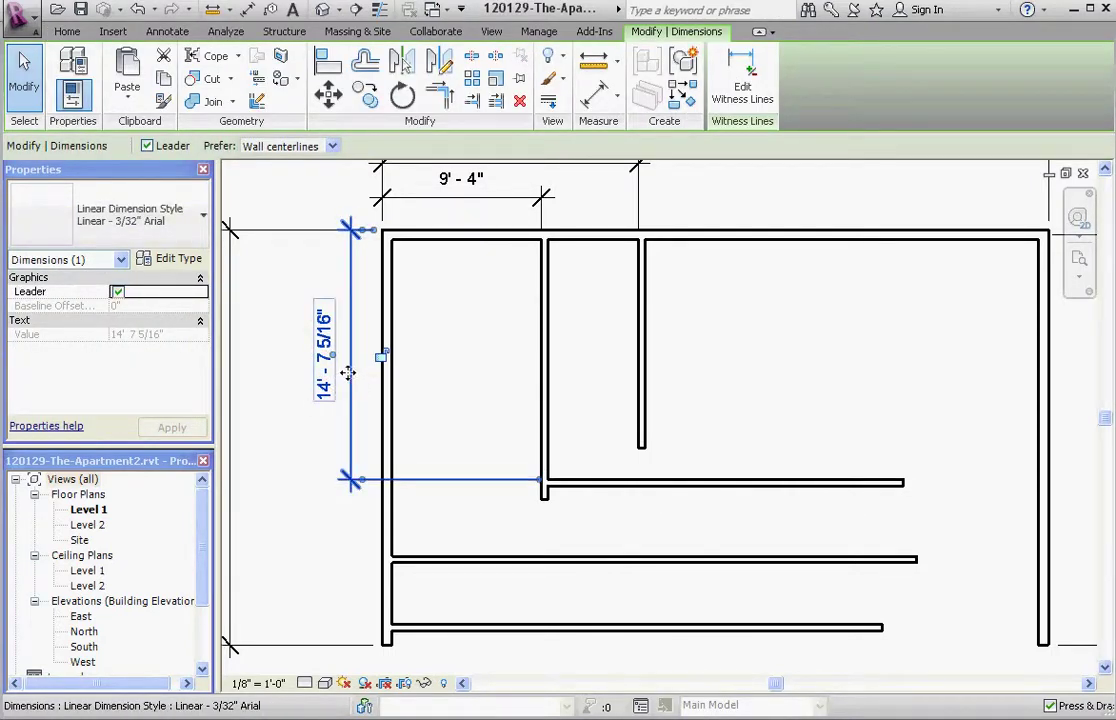
pyautogui.moveTo(344, 368); pyautogui.dragTo(338, 366)
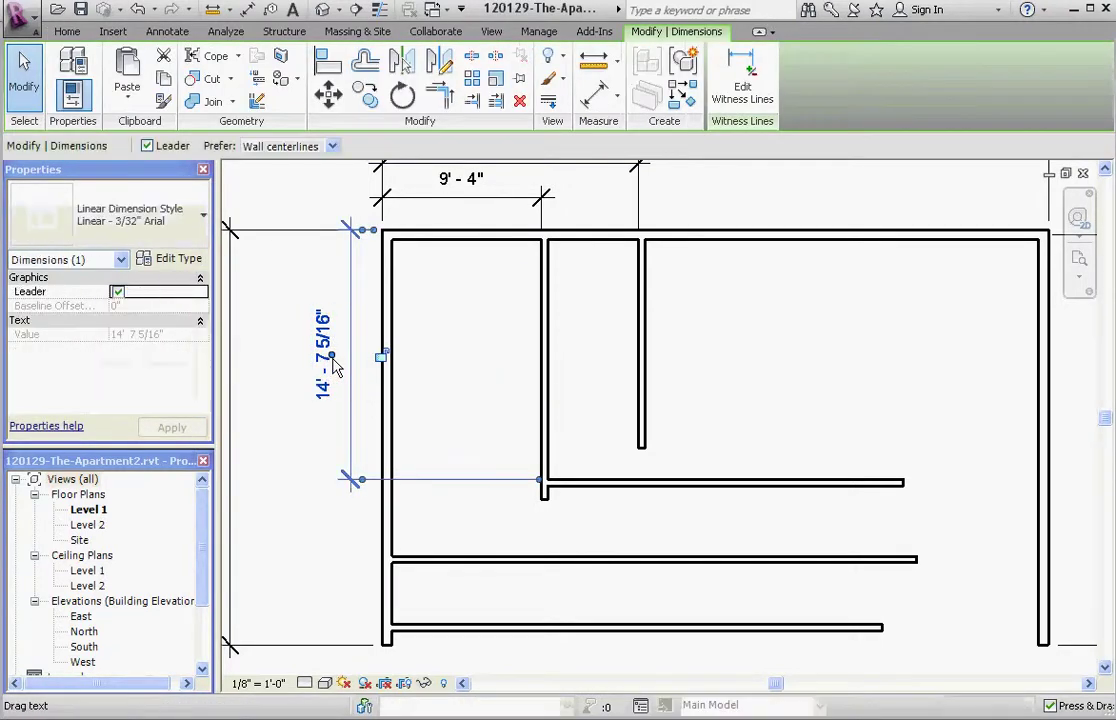
pyautogui.moveTo(329, 370); pyautogui.dragTo(356, 411)
pyautogui.scroll(-1, 433, 551)
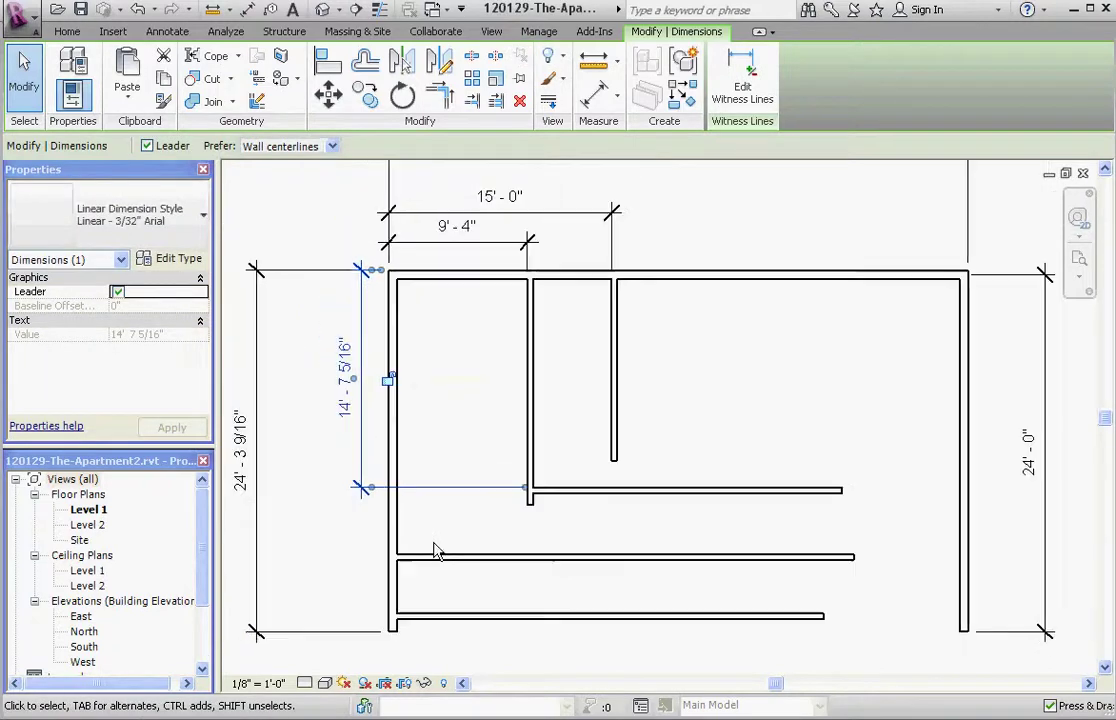
pyautogui.scroll(-1, 433, 551)
pyautogui.click(362, 432)
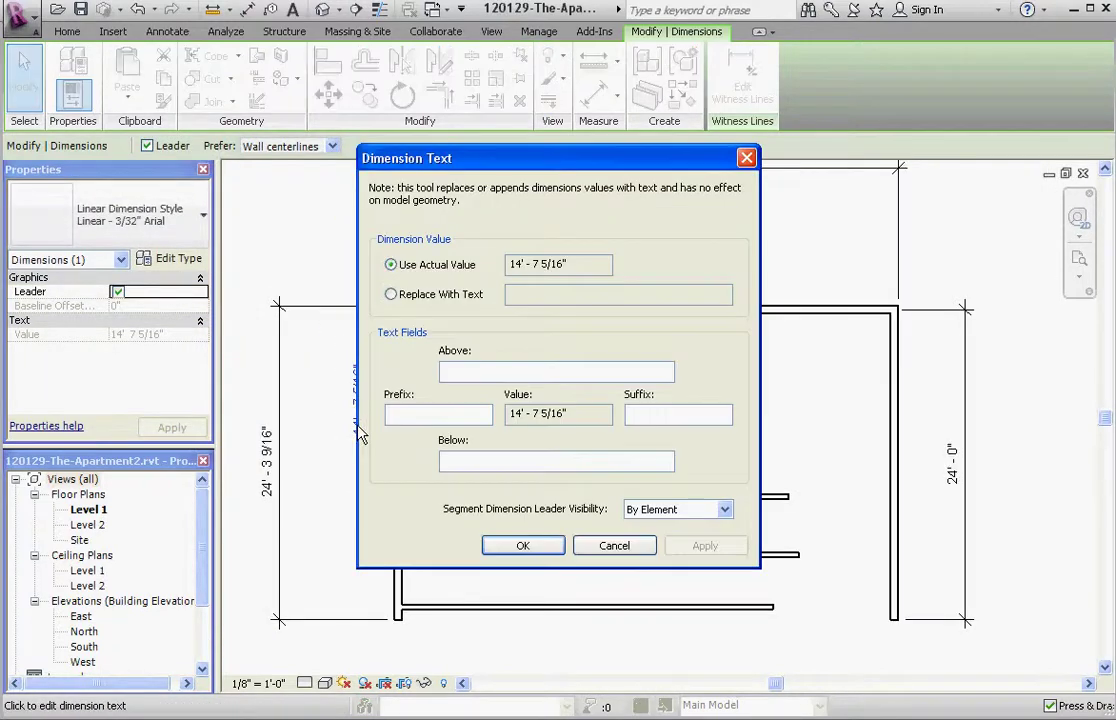
# Step: Attempt to replace the dimension value with 12' text; dismiss the invalid-value error and close
pyautogui.click(391, 295)
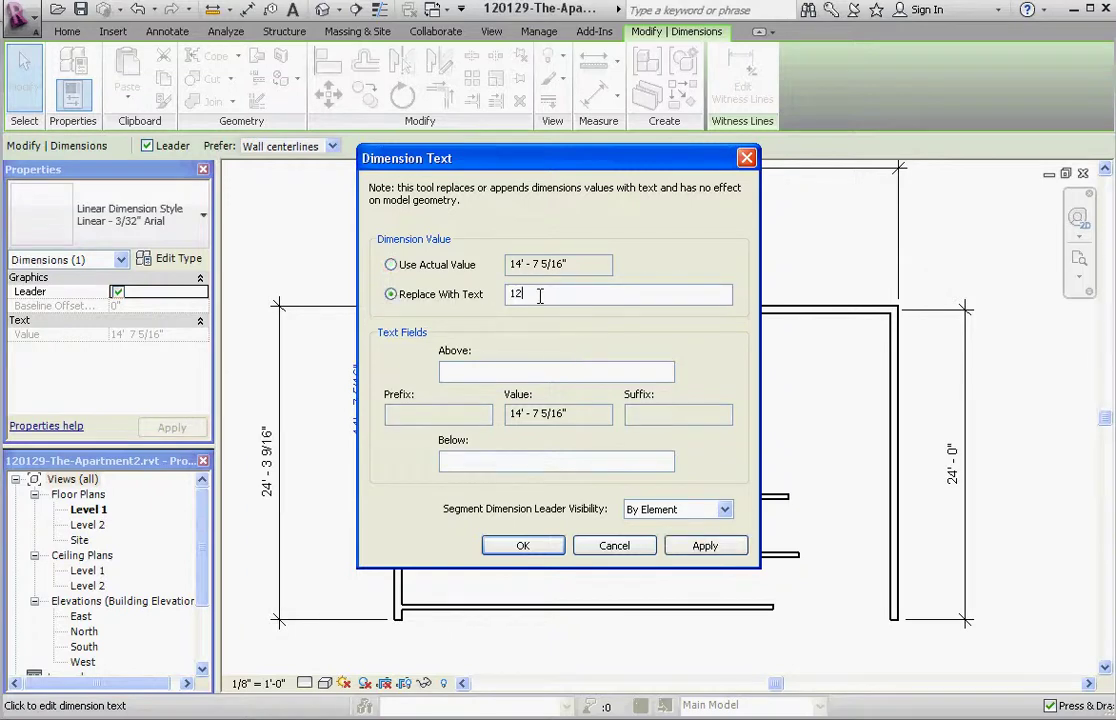
pyautogui.click(525, 554)
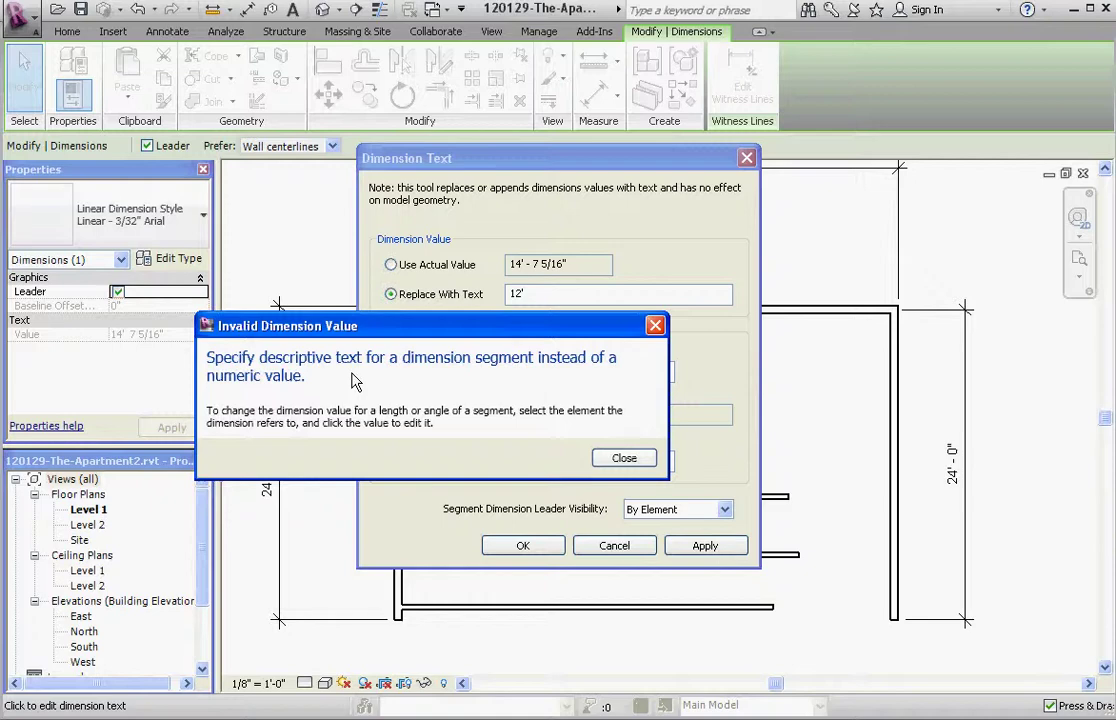
pyautogui.click(652, 462)
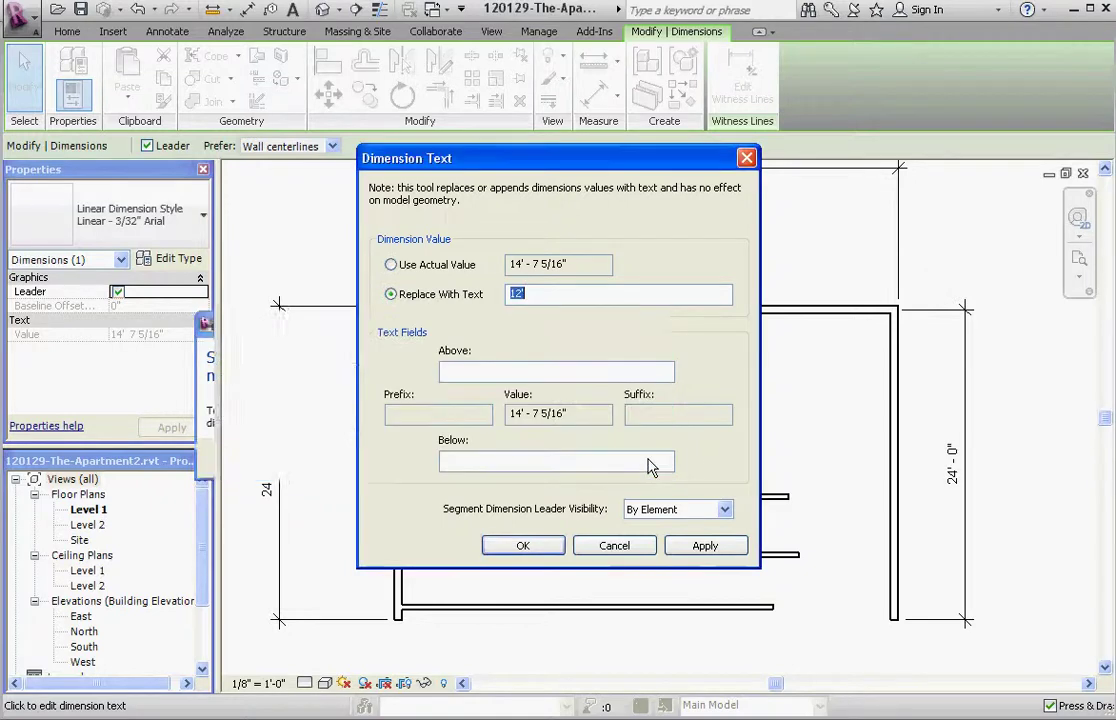
pyautogui.click(614, 545)
# Step: Change the middle interior wall's distance from the top wall from 14'-7 5/16" to 10'-2"
pyautogui.press('Escape')
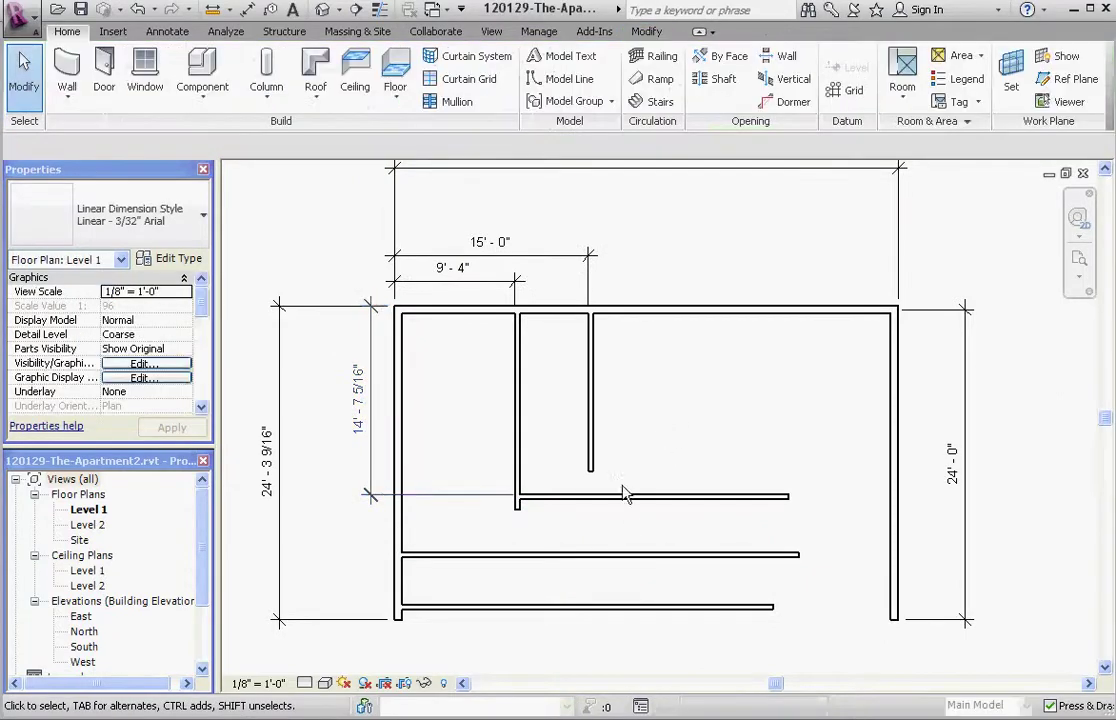
pyautogui.click(620, 497)
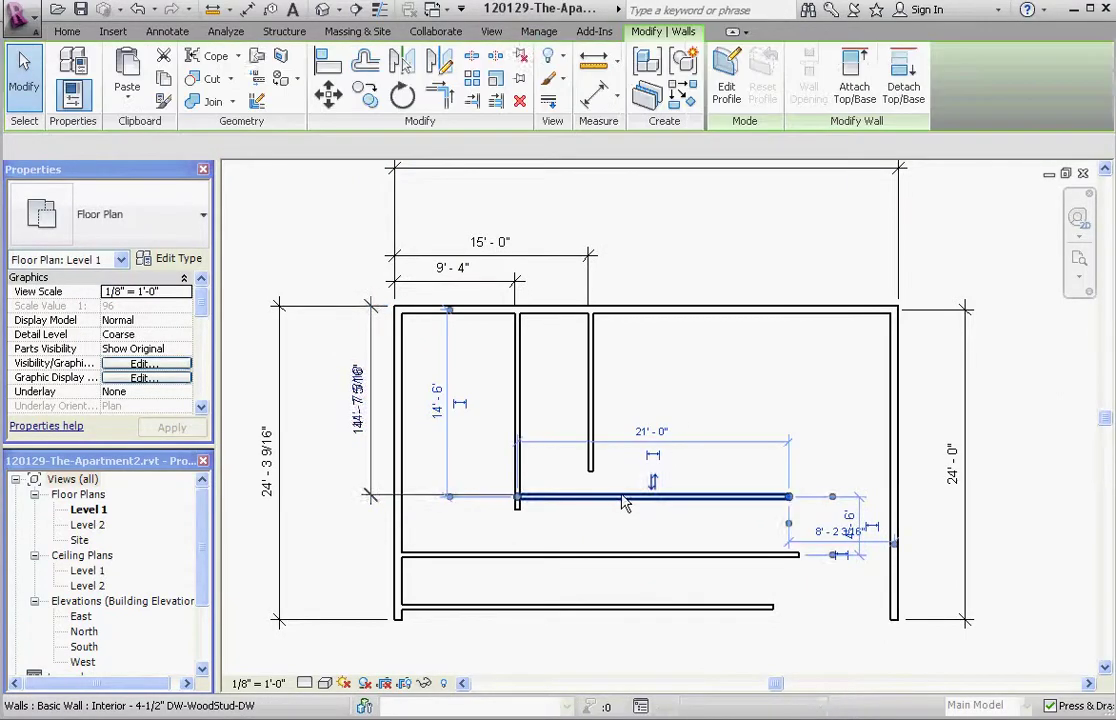
pyautogui.click(357, 400)
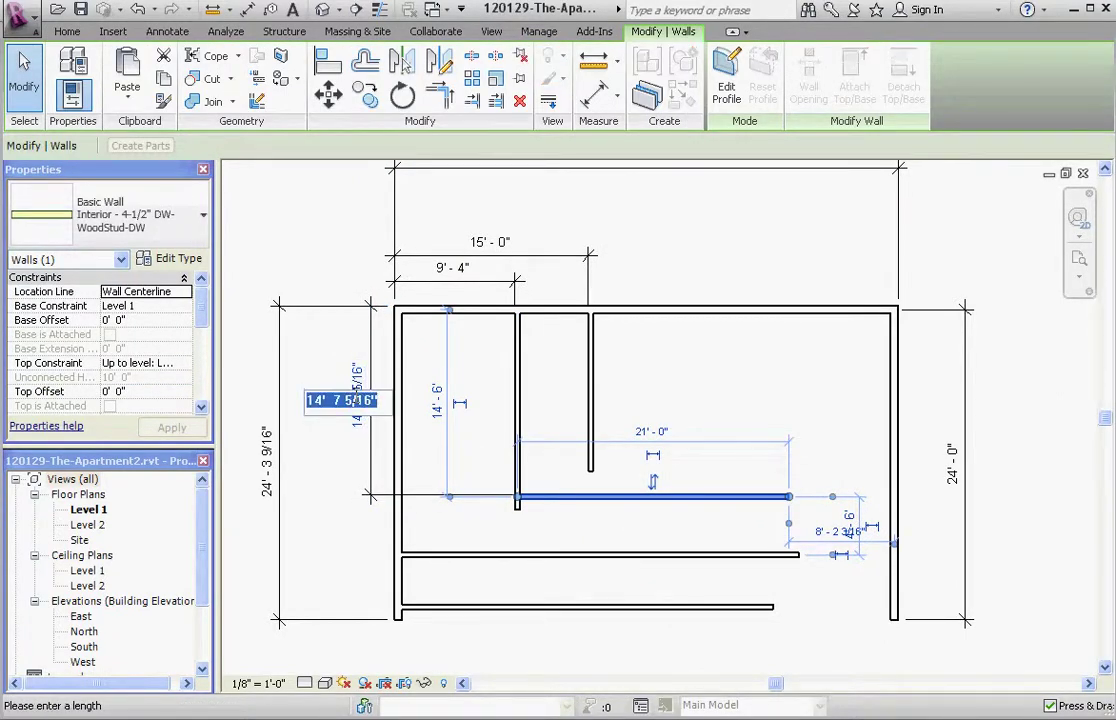
pyautogui.write('10')
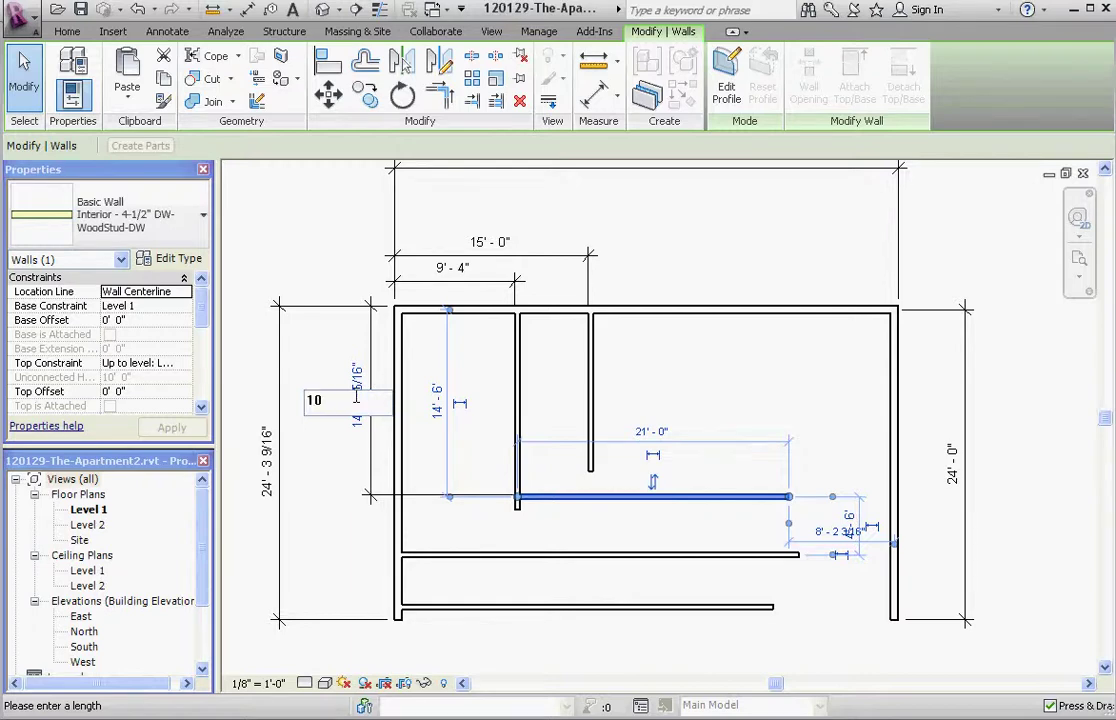
pyautogui.write("' - 2")
pyautogui.press('Return')
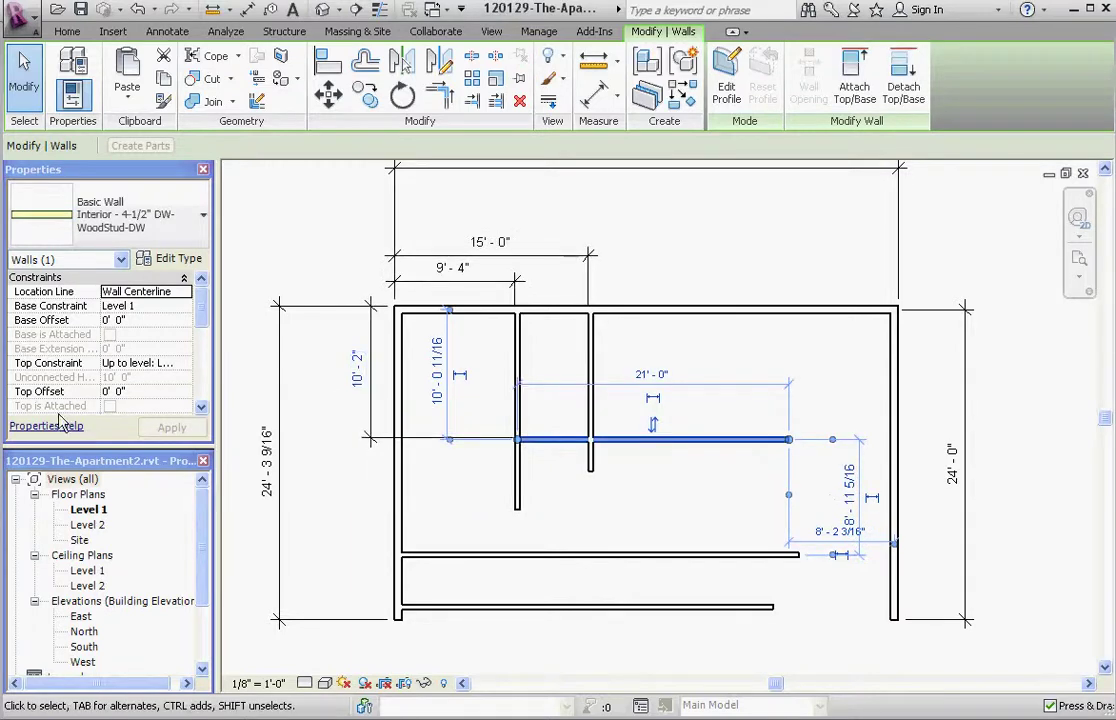
pyautogui.click(349, 515)
pyautogui.scroll(2, 570, 497)
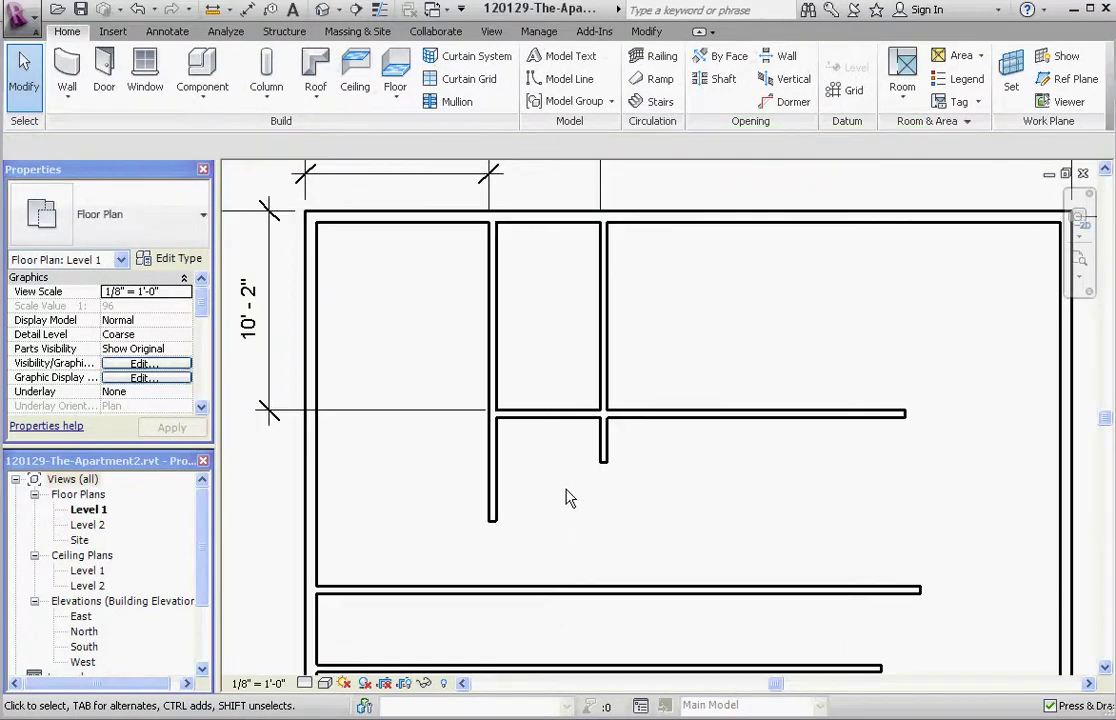
pyautogui.scroll(-3, 568, 496)
pyautogui.click(496, 550)
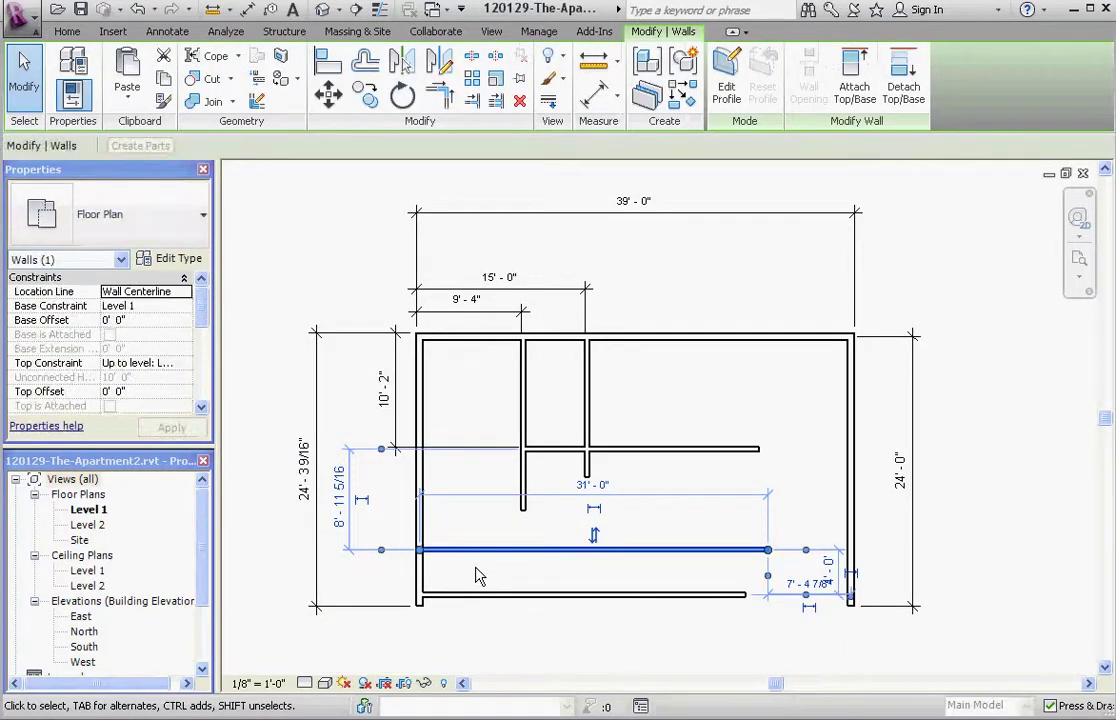
# Step: Measure the lower wall from the top exterior wall and make the 19'-3 9/16" distance permanent
pyautogui.scroll(2, 475, 570)
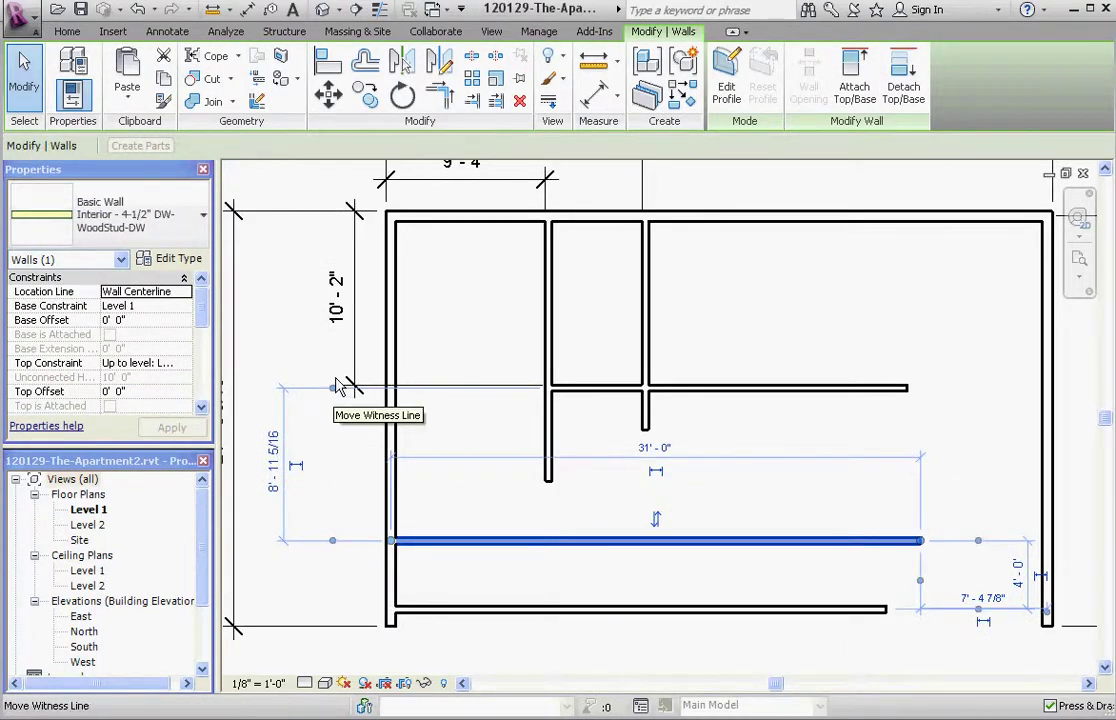
pyautogui.moveTo(415, 218); pyautogui.dragTo(415, 220)
pyautogui.click(478, 570)
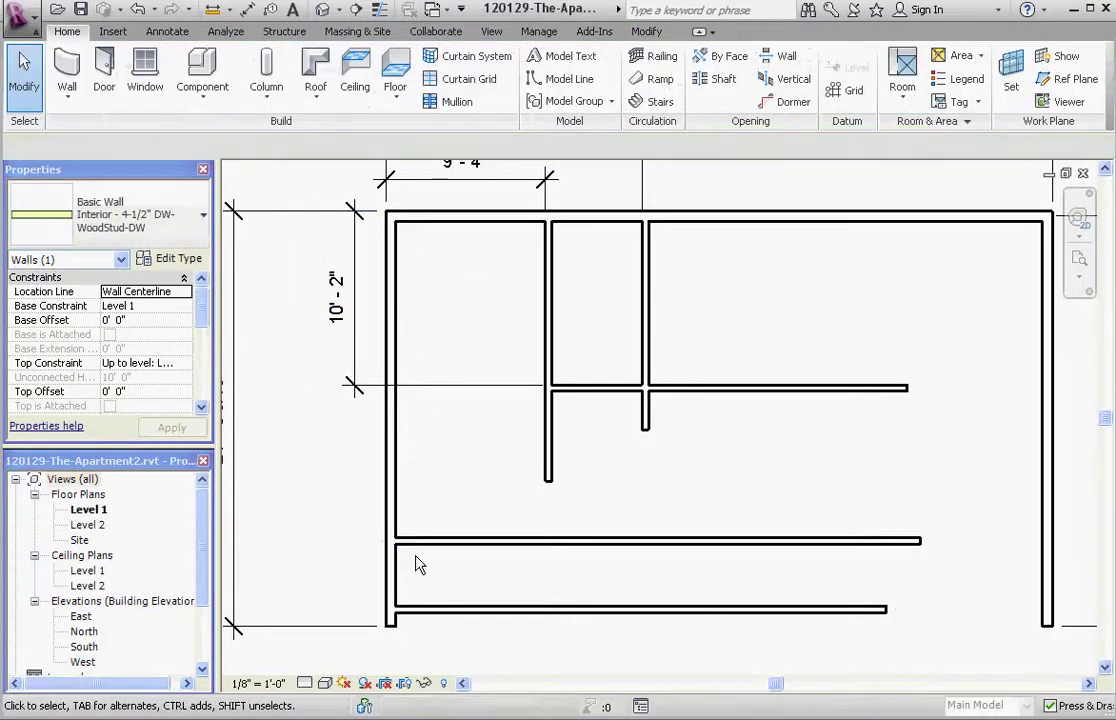
pyautogui.click(490, 549)
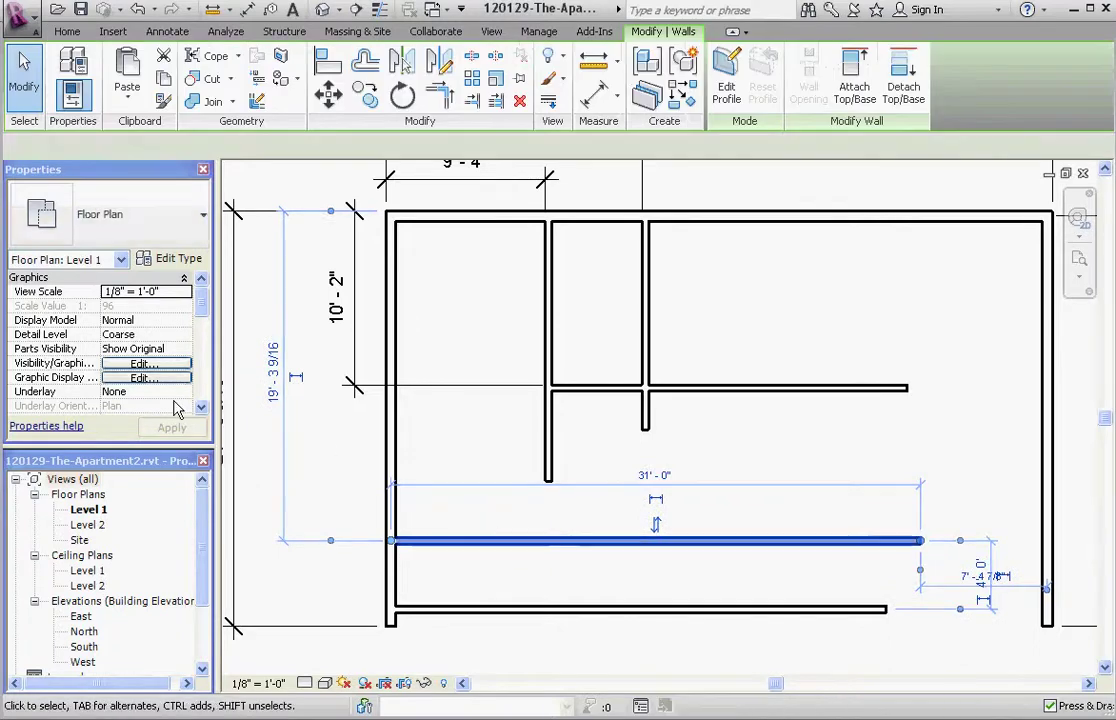
pyautogui.click(296, 380)
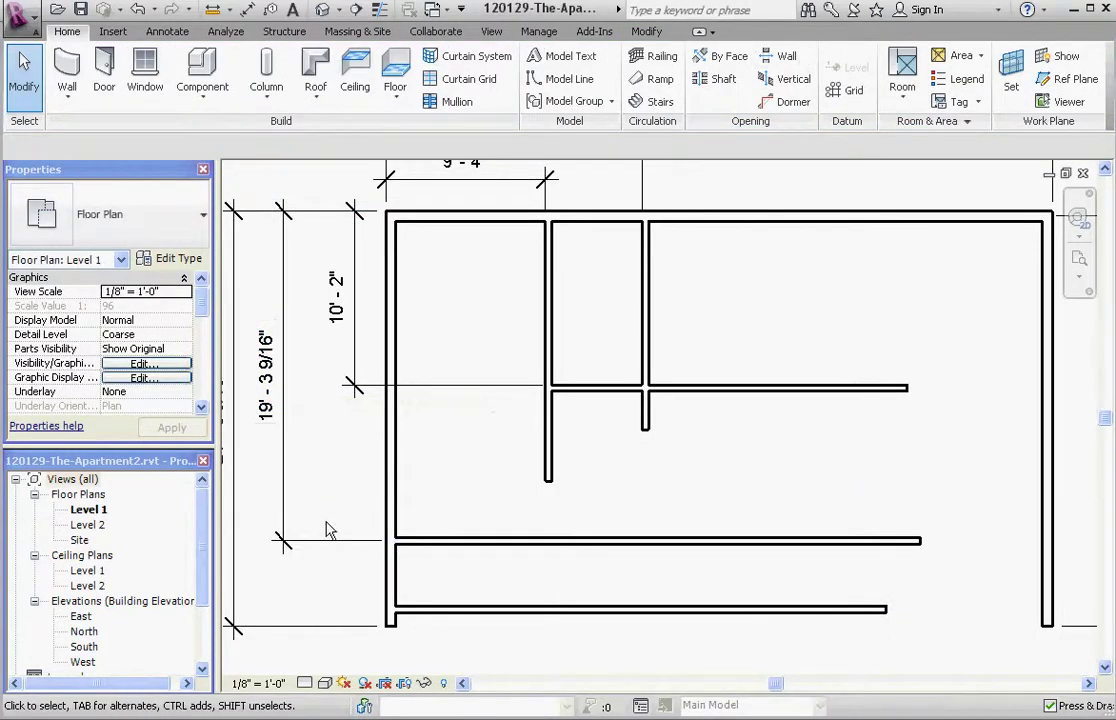
pyautogui.click(250, 434)
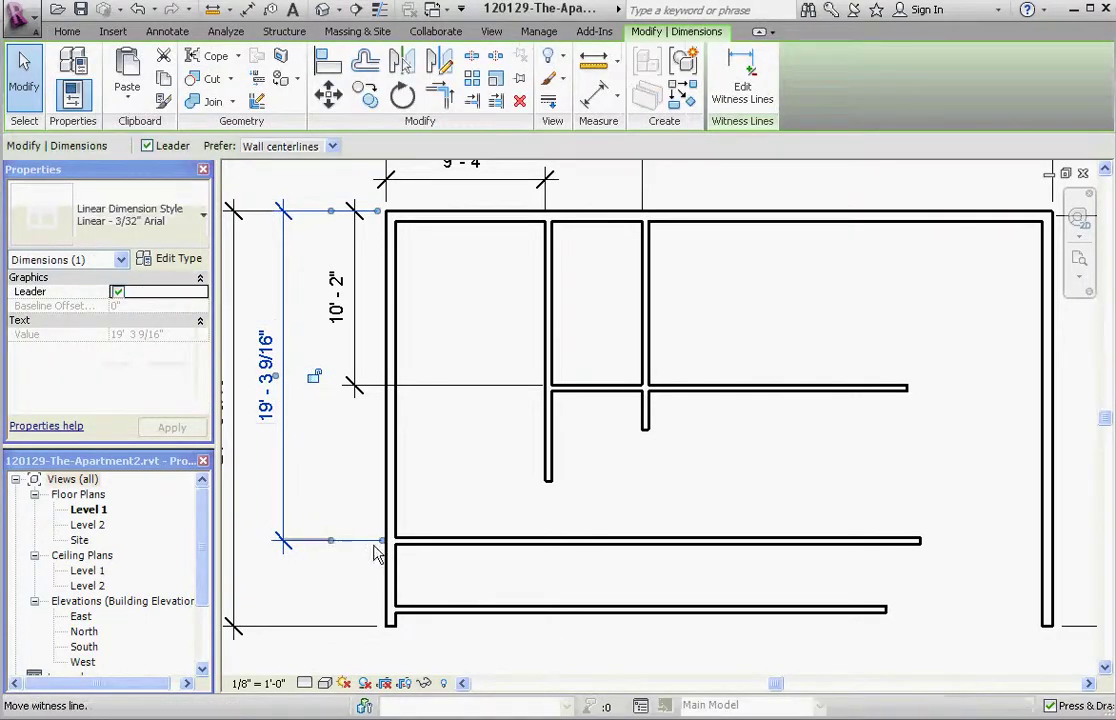
pyautogui.moveTo(377, 553); pyautogui.dragTo(447, 543)
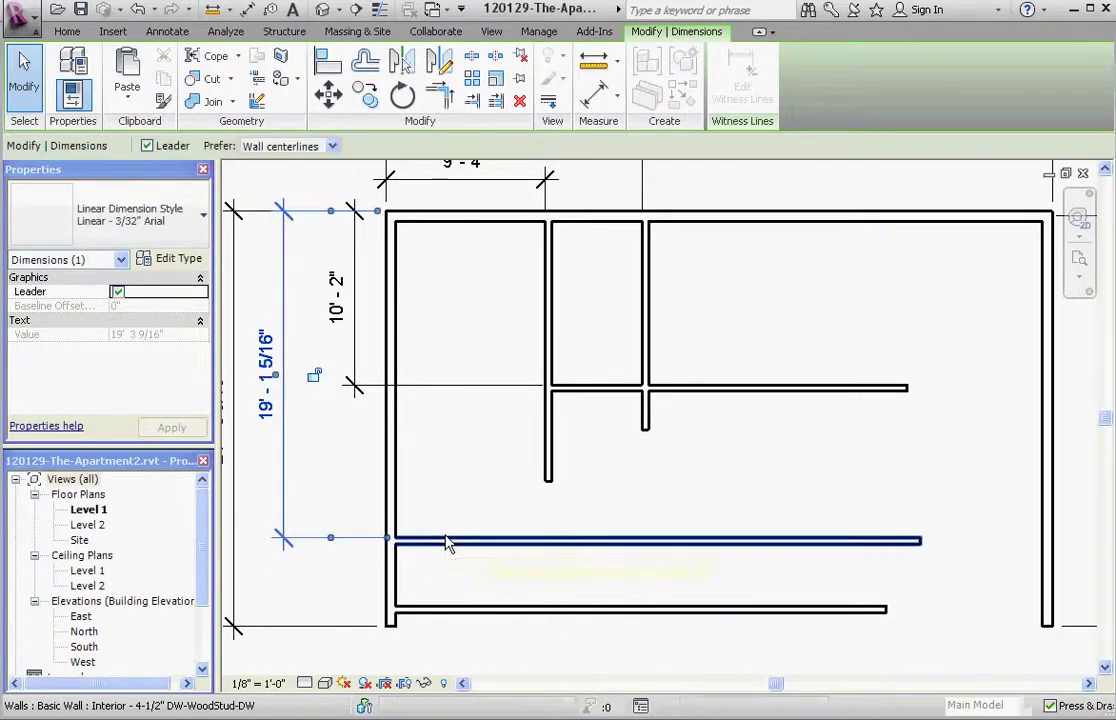
pyautogui.click(456, 573)
pyautogui.click(455, 541)
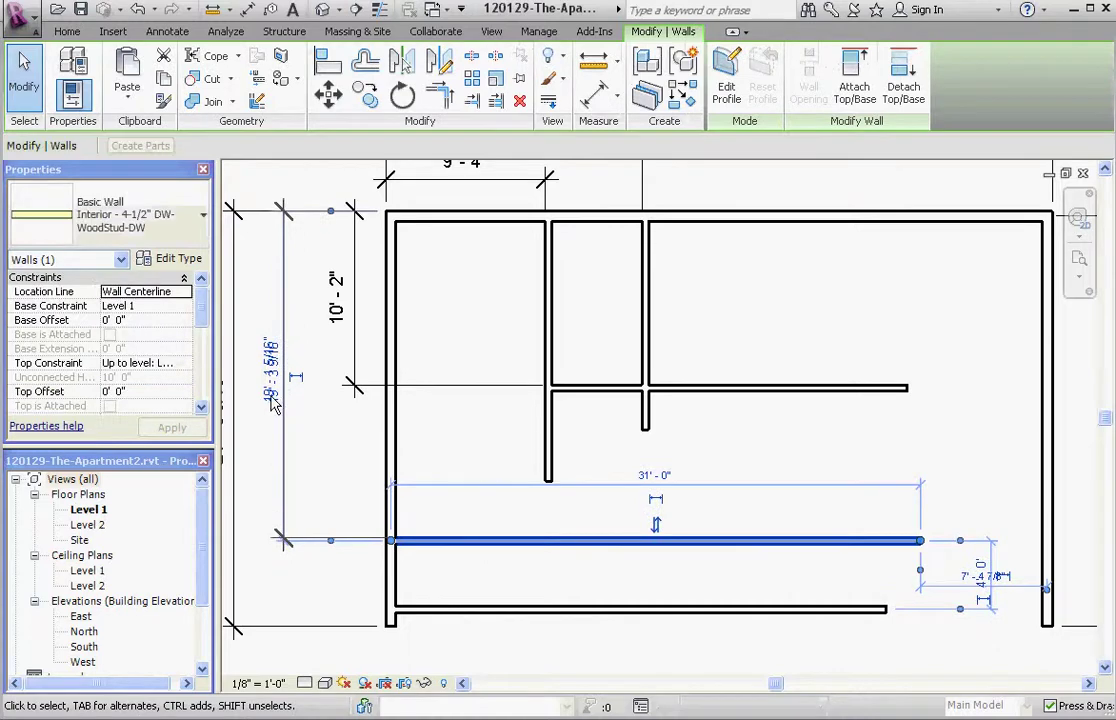
# Step: Change the wall's 19'-3 9/16" temporary dimension to 13 as a first adjustment
pyautogui.click(272, 398)
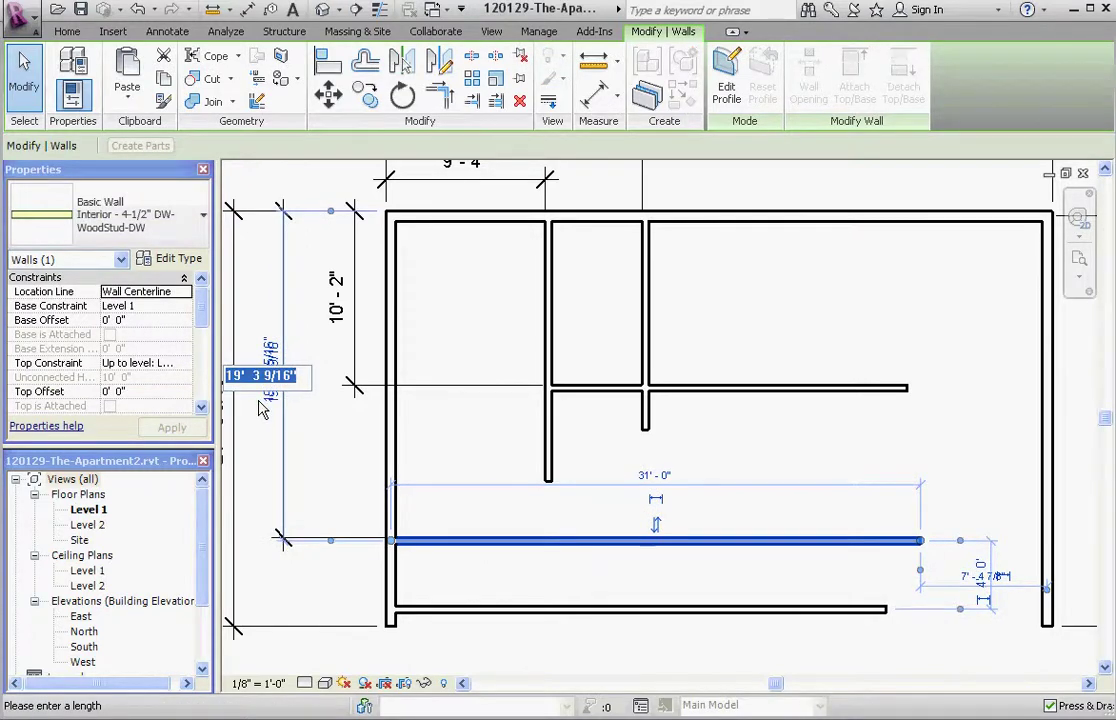
pyautogui.write("13'8")
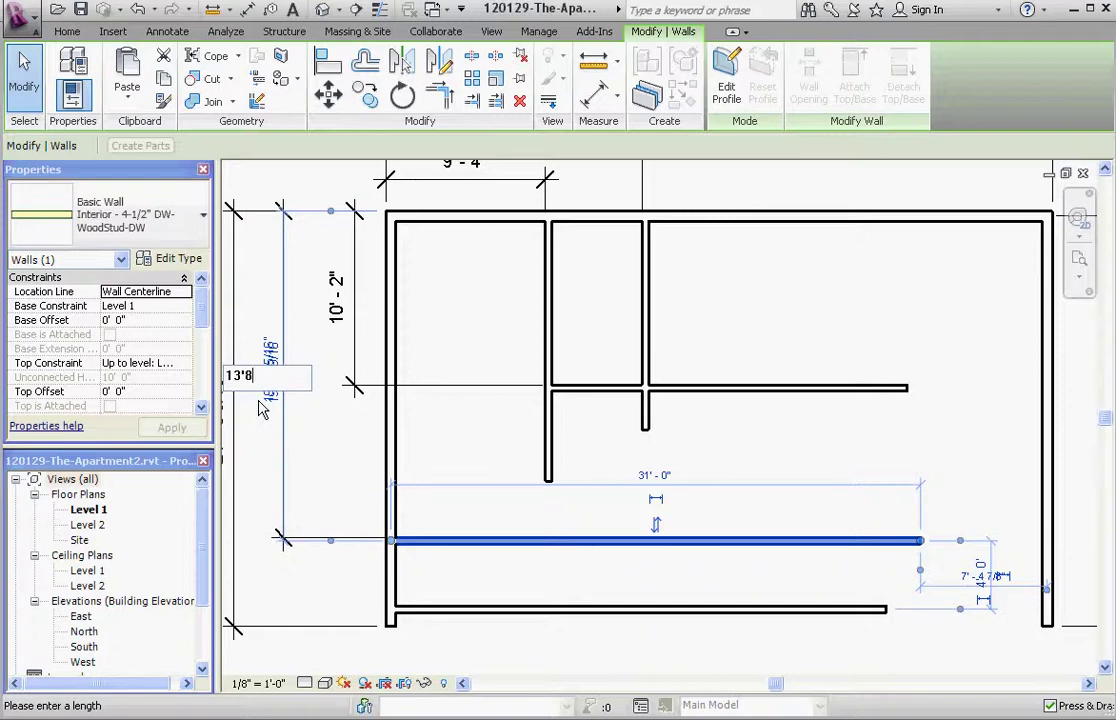
pyautogui.press('Return')
pyautogui.click(534, 517)
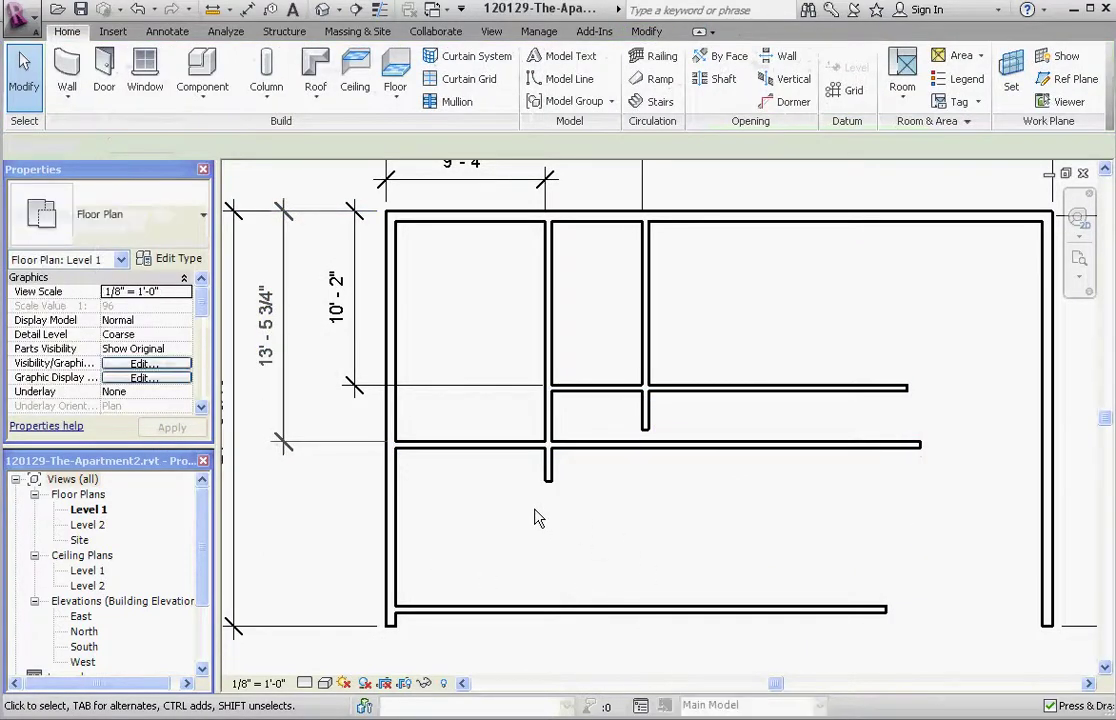
pyautogui.scroll(-2, 443, 481)
pyautogui.scroll(3, 381, 443)
pyautogui.scroll(-2, 530, 466)
pyautogui.scroll(2, 519, 467)
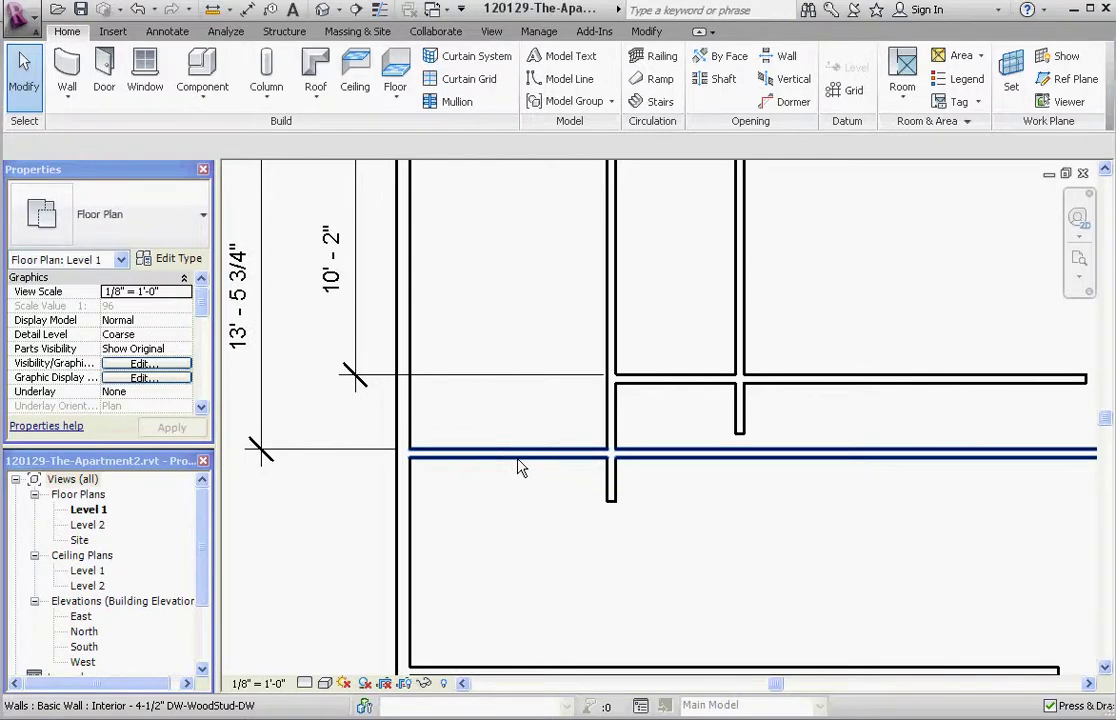
# Step: Reselect the lower interior wall and change its 13'-5 3/4" distance to 13'-8"
pyautogui.click(519, 467)
pyautogui.scroll(-2, 219, 344)
pyautogui.scroll(5, 289, 356)
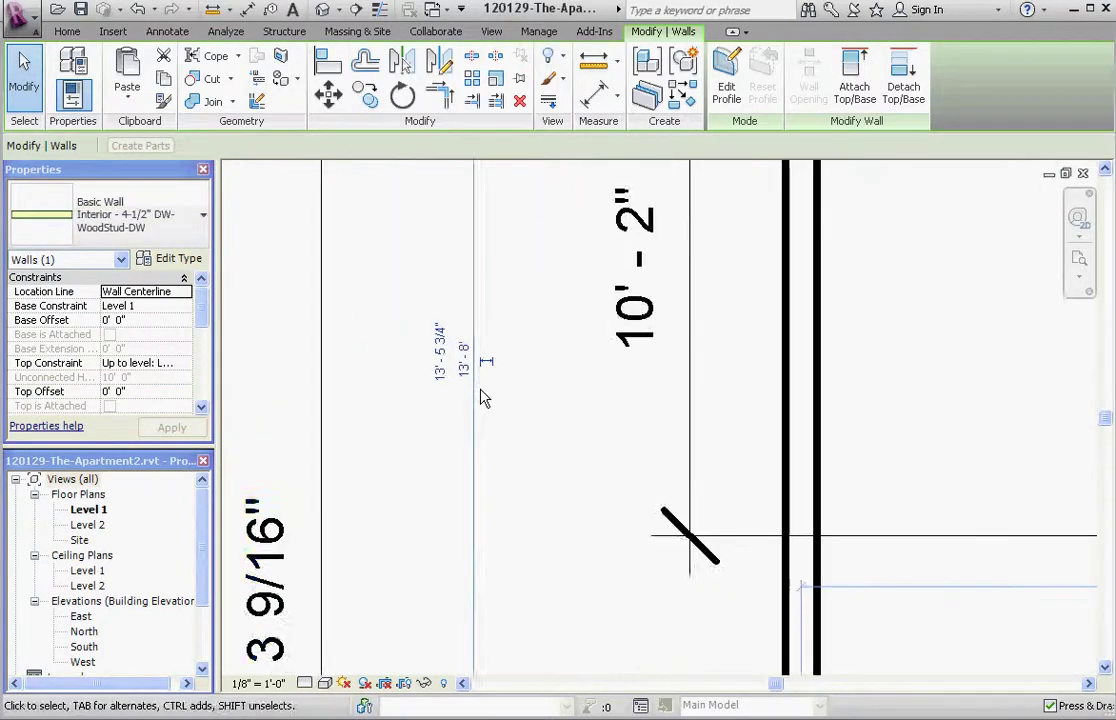
pyautogui.scroll(4, 460, 375)
pyautogui.click(402, 320)
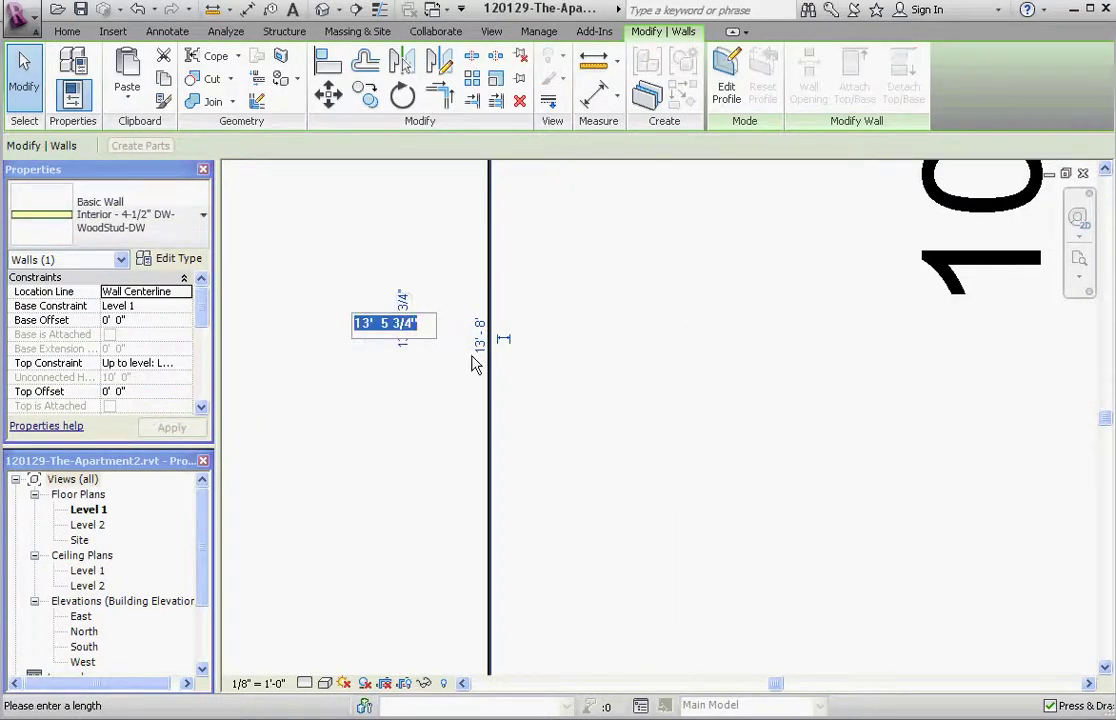
pyautogui.write('13')
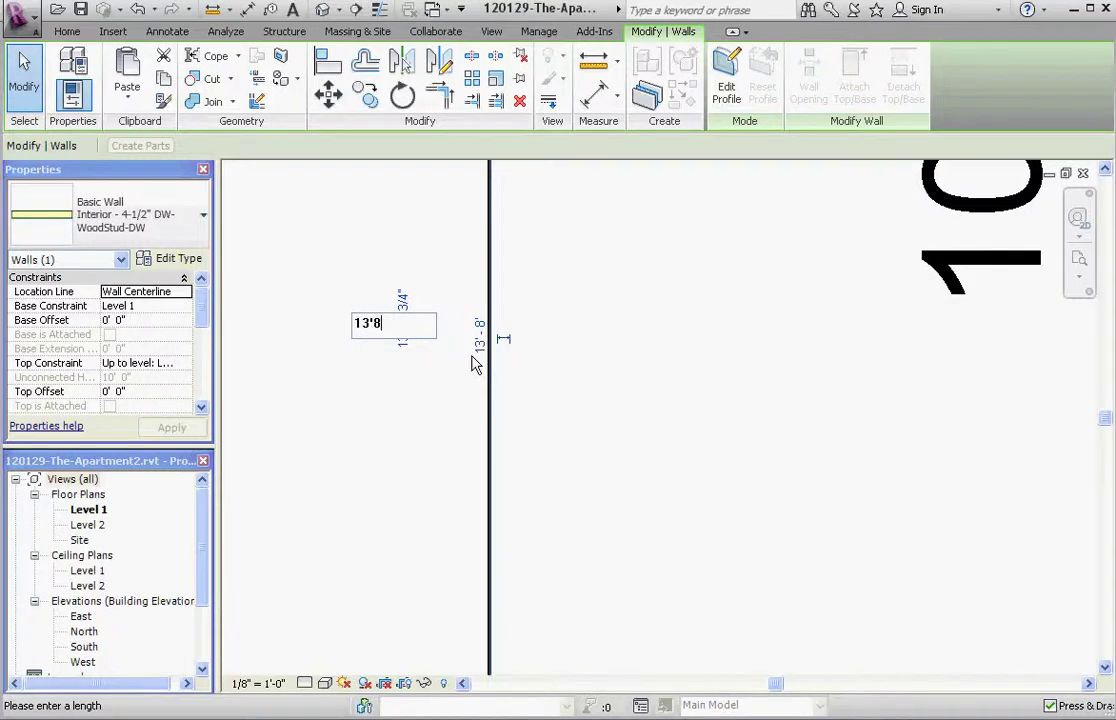
pyautogui.write("' 8")
pyautogui.press('Return')
# Step: Select the updated 13'-8" dimension to verify the wall's new position
pyautogui.click(493, 467)
pyautogui.scroll(3, 294, 304)
pyautogui.scroll(-2, 380, 360)
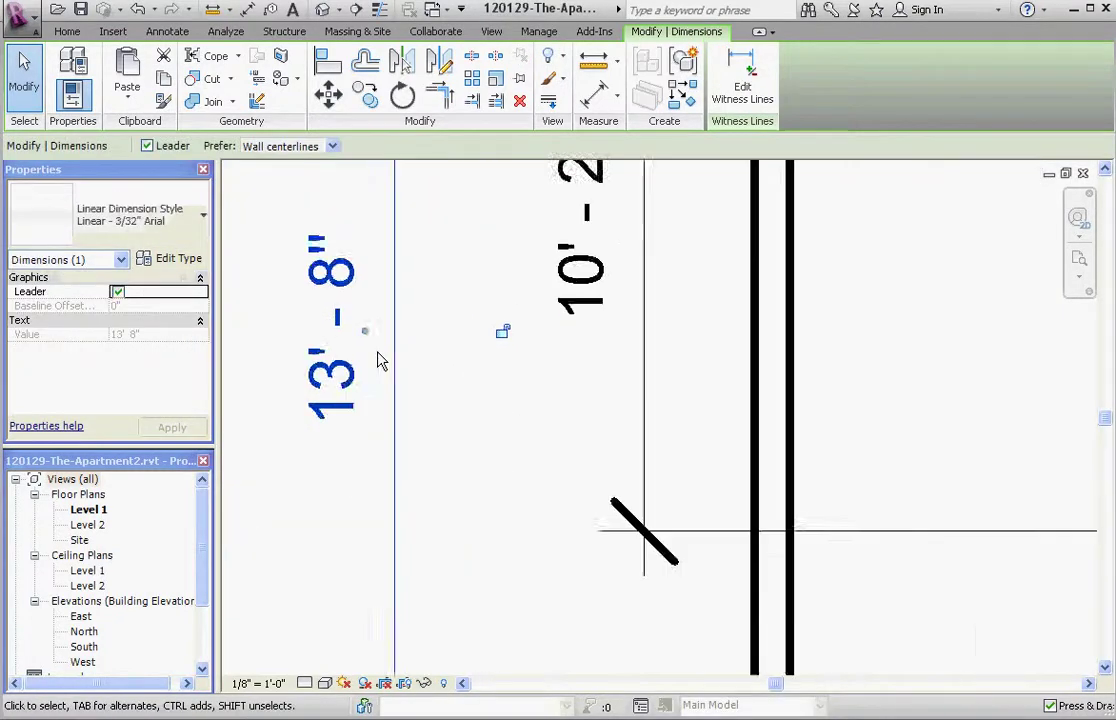
pyautogui.scroll(-3, 400, 368)
pyautogui.click(645, 602)
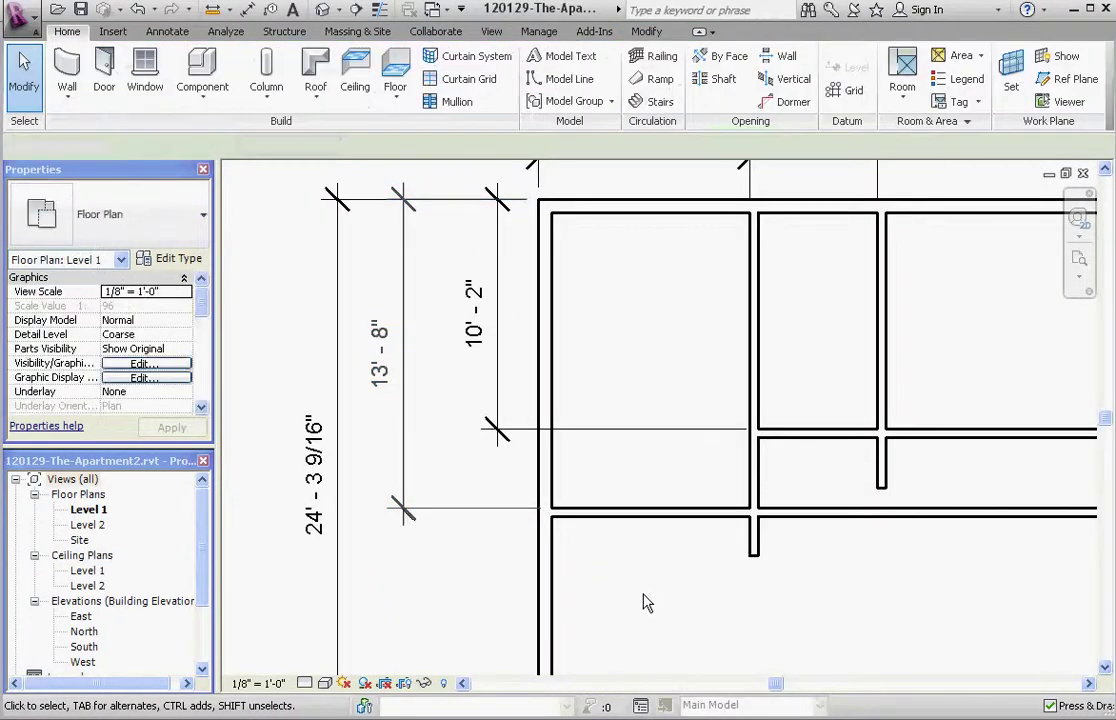
pyautogui.click(403, 388)
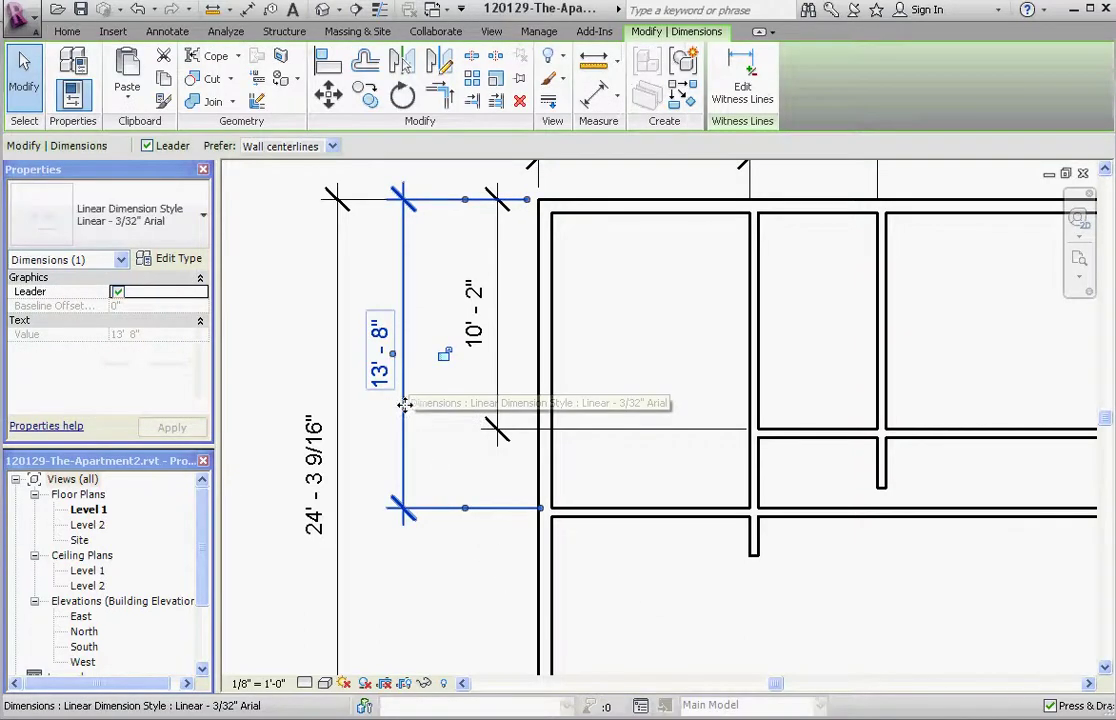